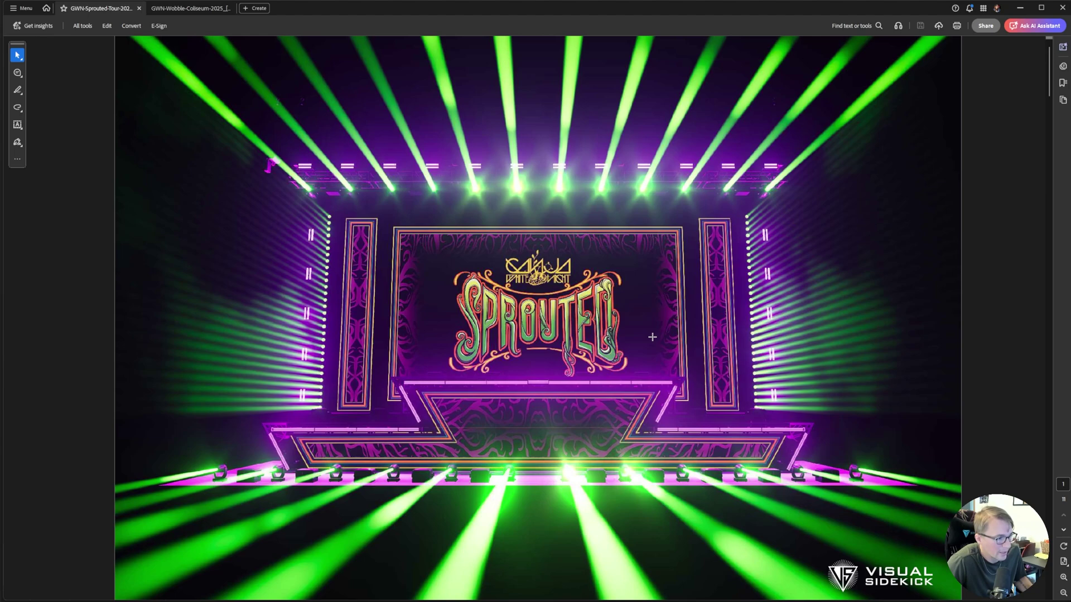
# Step: Switch to the GWN-Wobble-Coliseum stage drawing PDF in Acrobat
pyautogui.click(193, 8)
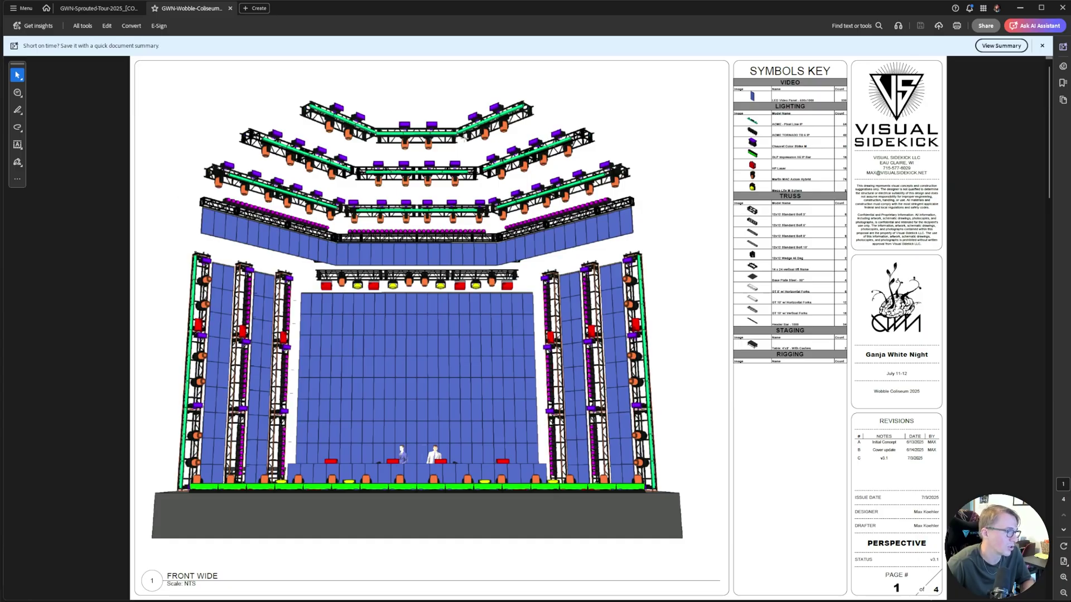
# Step: Return to the GWN-Sprouted-Tour render document
pyautogui.click(86, 10)
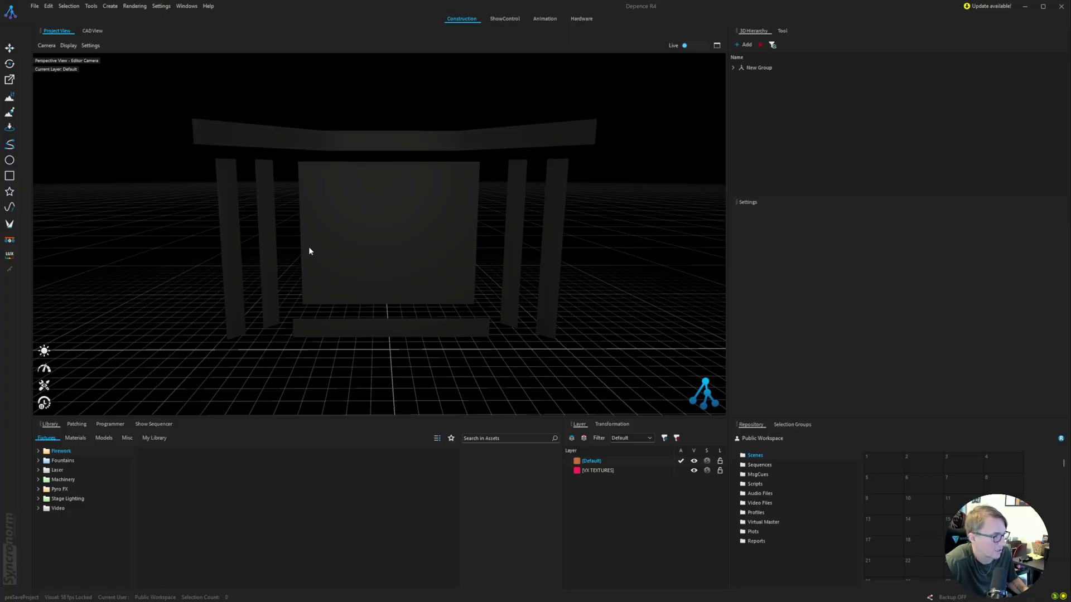
# Step: Import LX-STAGING.mvr as an MVR patch
pyautogui.click(36, 8)
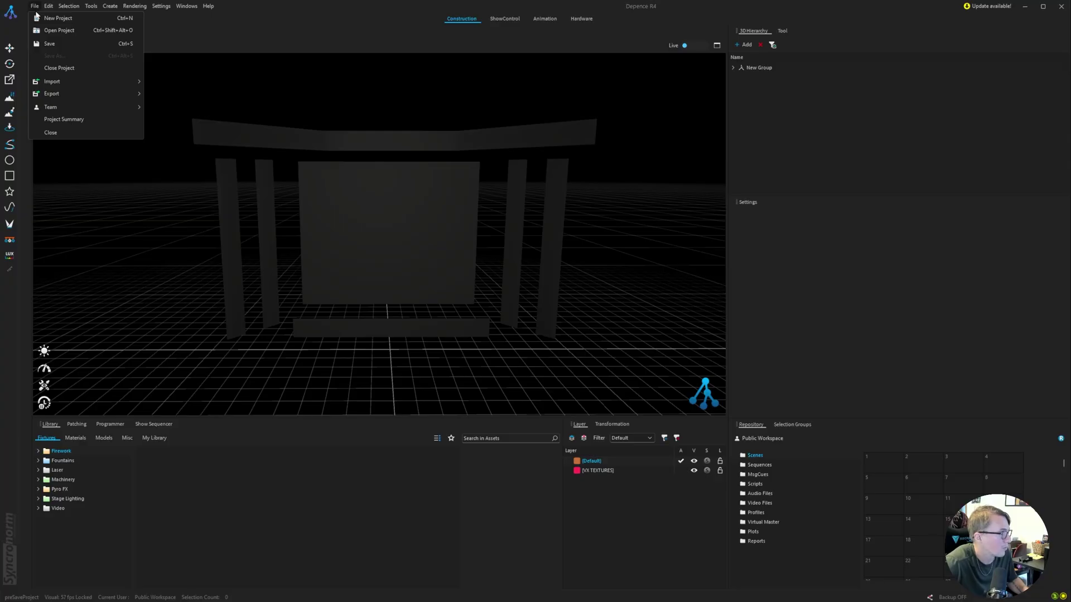
pyautogui.moveTo(69, 79)
pyautogui.click(167, 96)
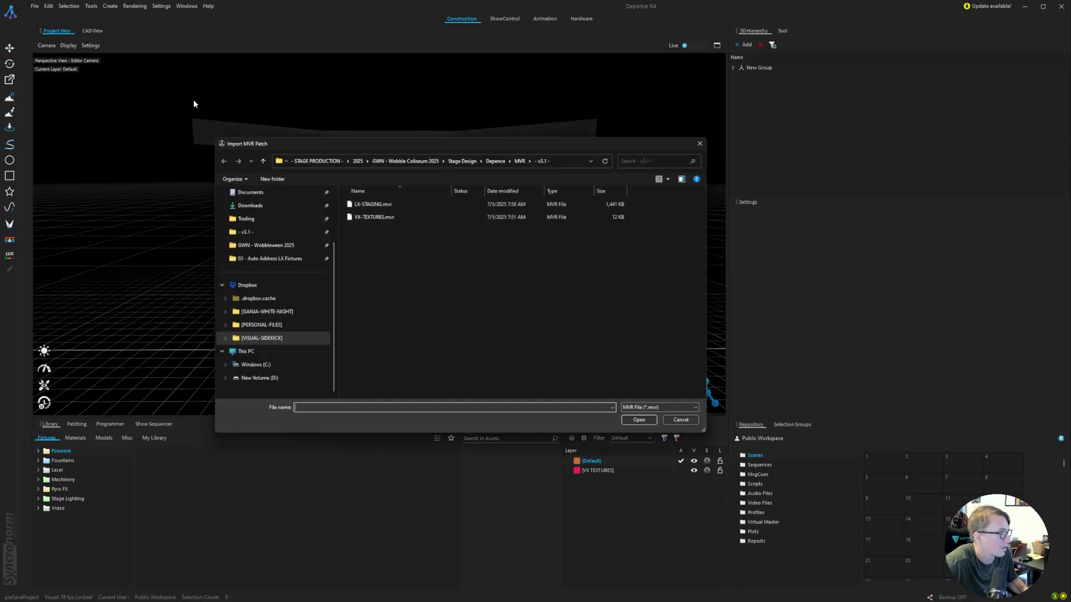
pyautogui.click(377, 202)
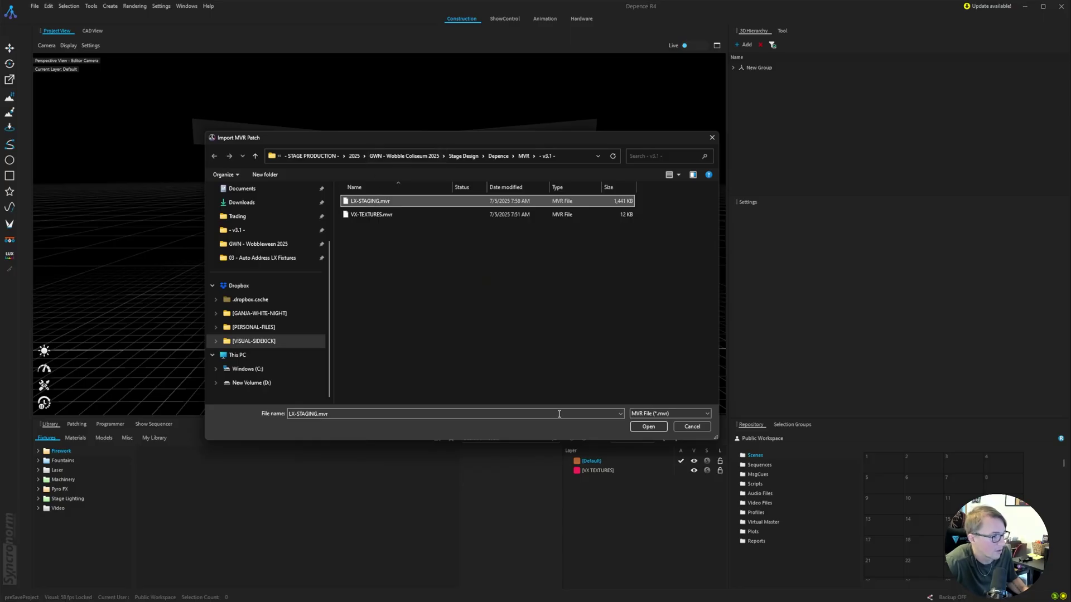
pyautogui.click(648, 427)
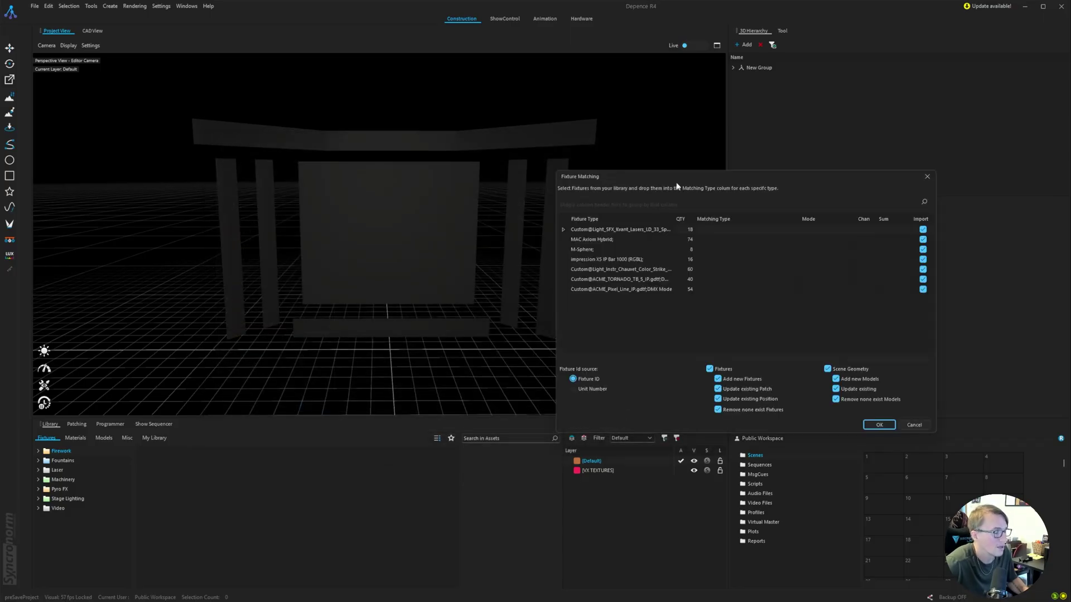
# Step: Exclude the laser fixtures and match MAC Axiom Hybrid to the library's MAC Axiom Hybrid Mode 1
pyautogui.moveTo(737, 176); pyautogui.dragTo(513, 132)
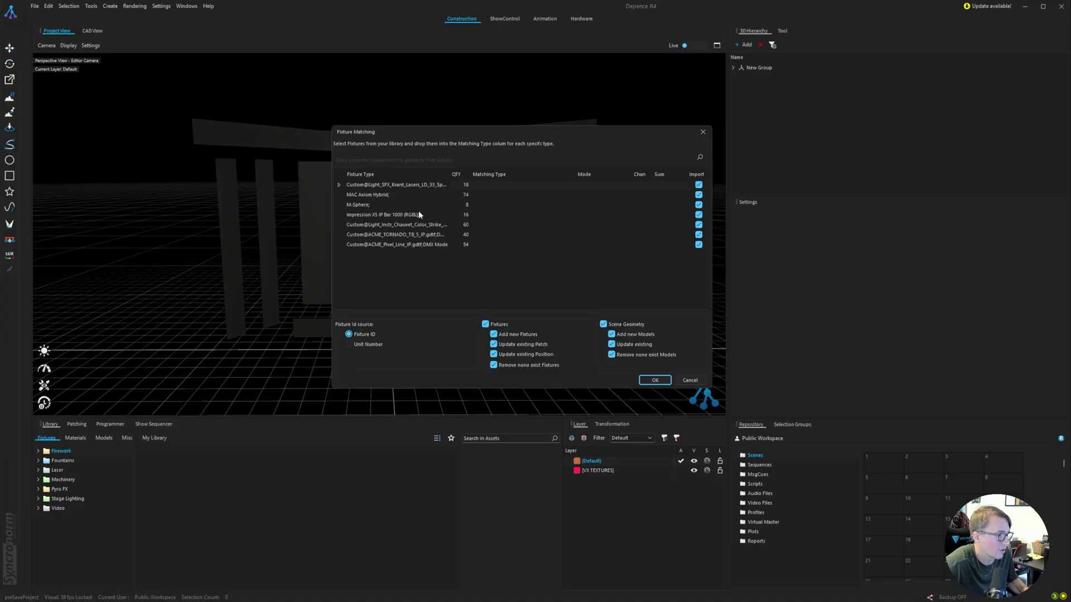
pyautogui.click(698, 185)
pyautogui.click(502, 196)
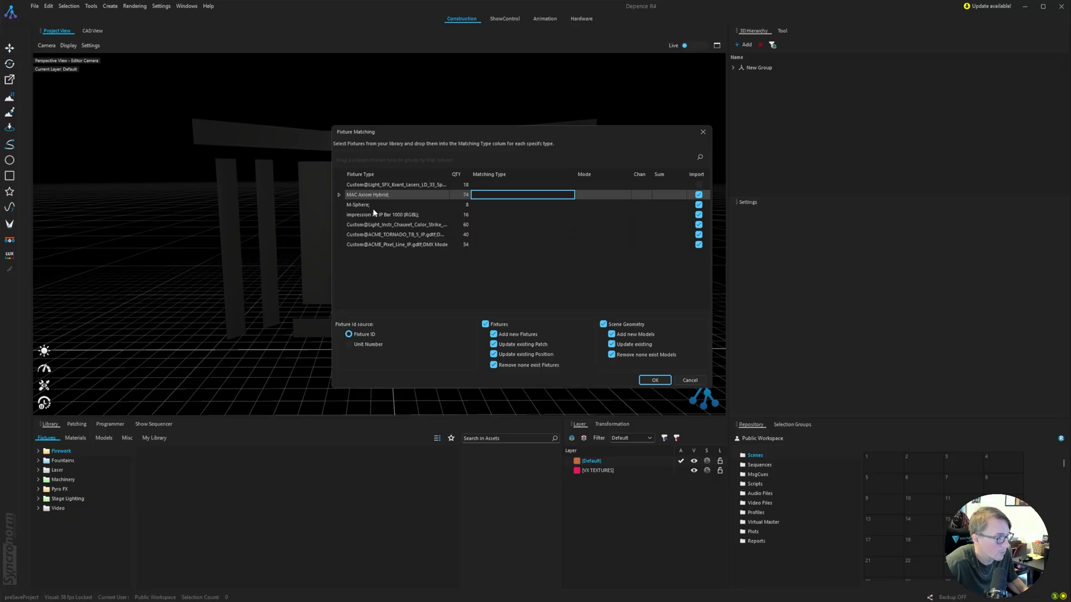
pyautogui.click(607, 447)
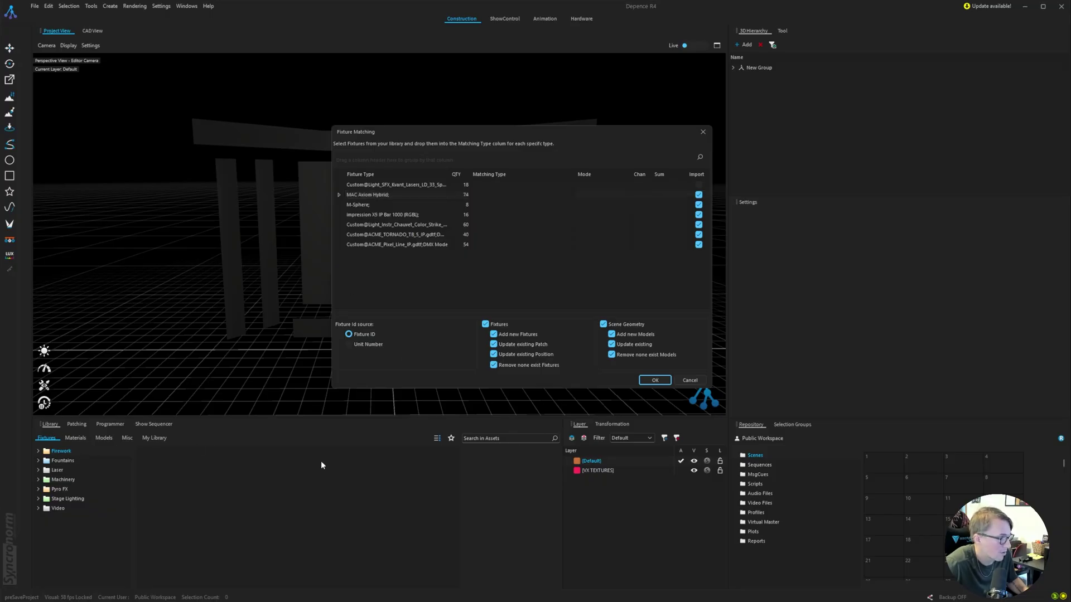
pyautogui.click(511, 438)
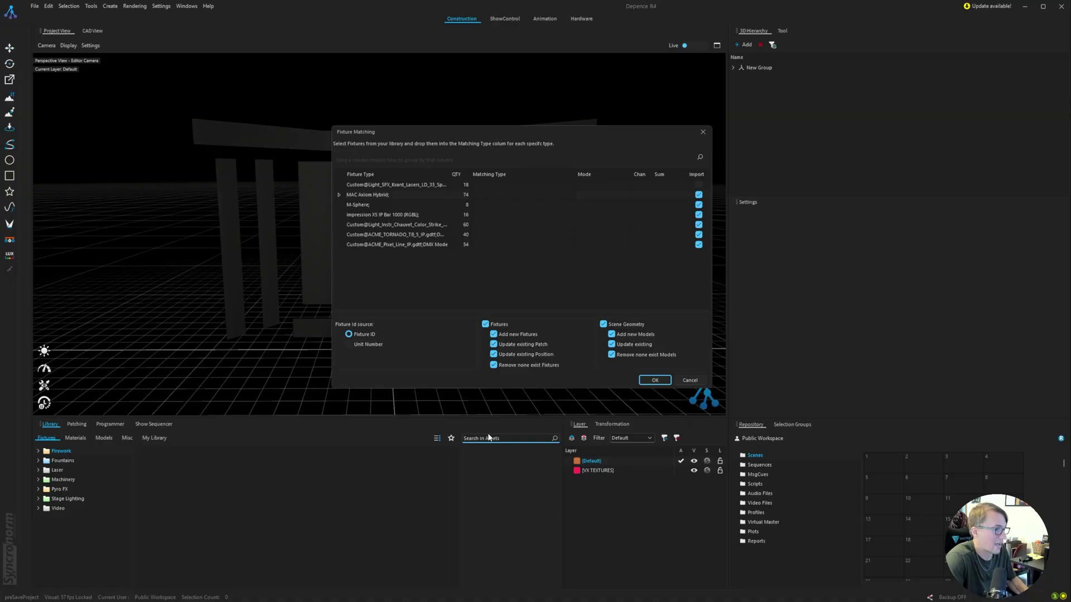
pyautogui.write('axiom')
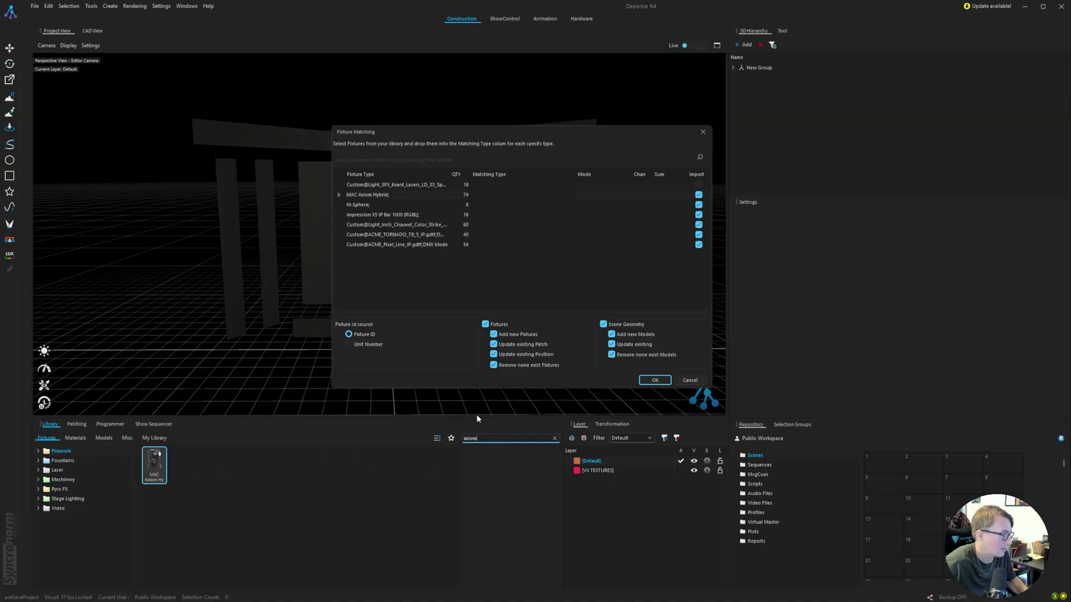
pyautogui.click(476, 414)
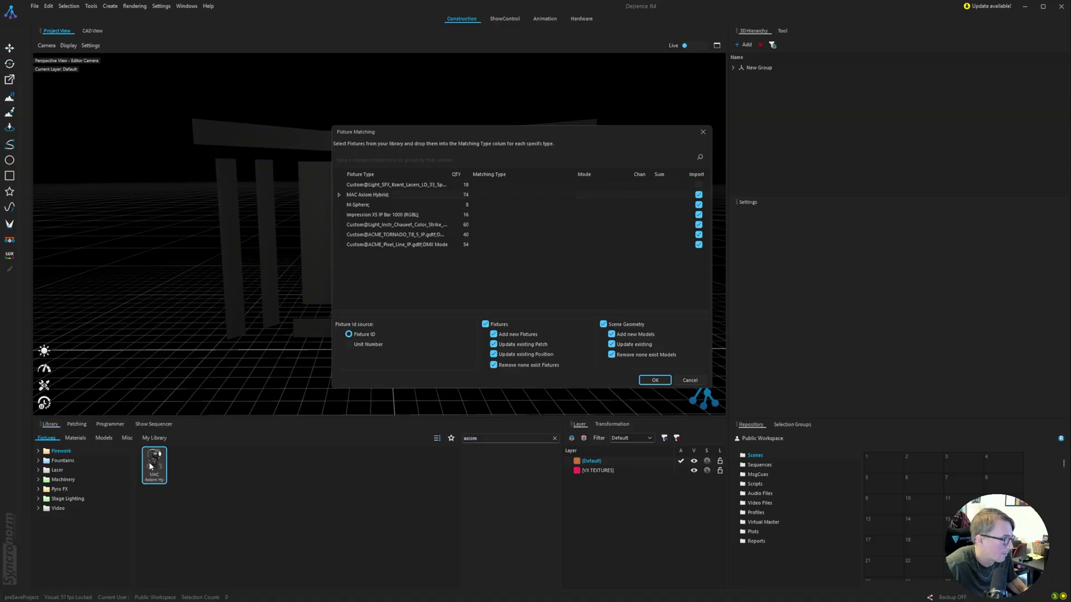
pyautogui.moveTo(149, 462); pyautogui.dragTo(503, 197)
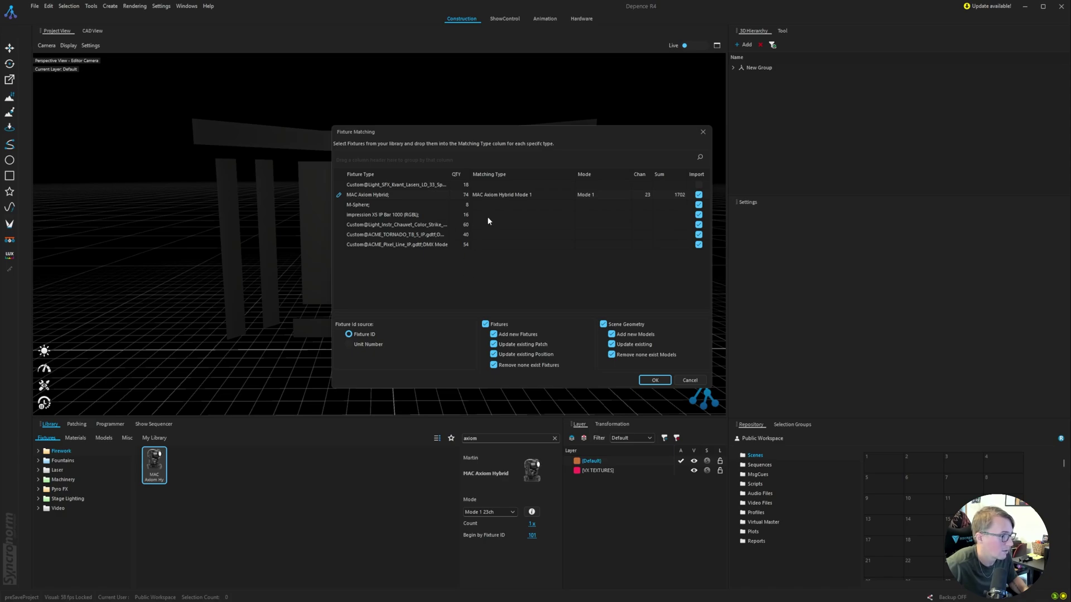
# Step: Select the M-Sphere row and search the library for 'm-spher'
pyautogui.click(497, 206)
pyautogui.doubleClick(492, 438)
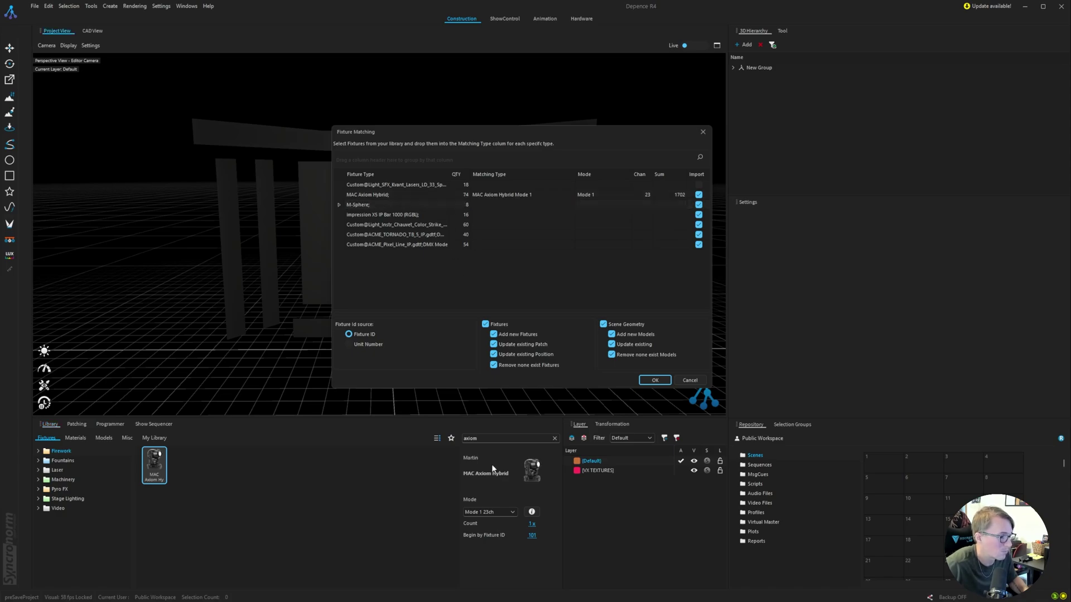
pyautogui.write('m')
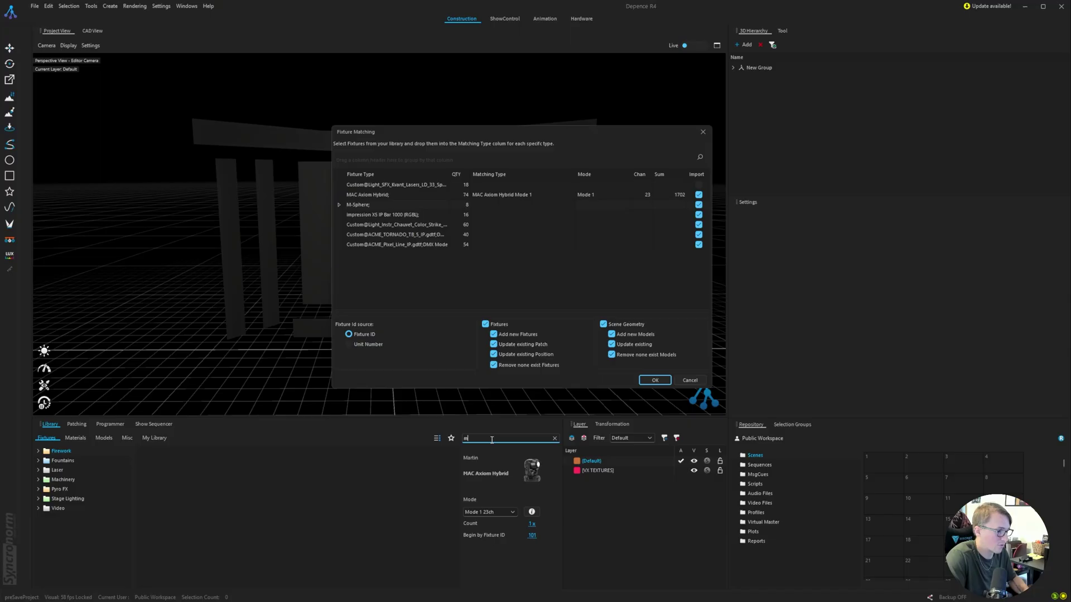
pyautogui.write('-spher')
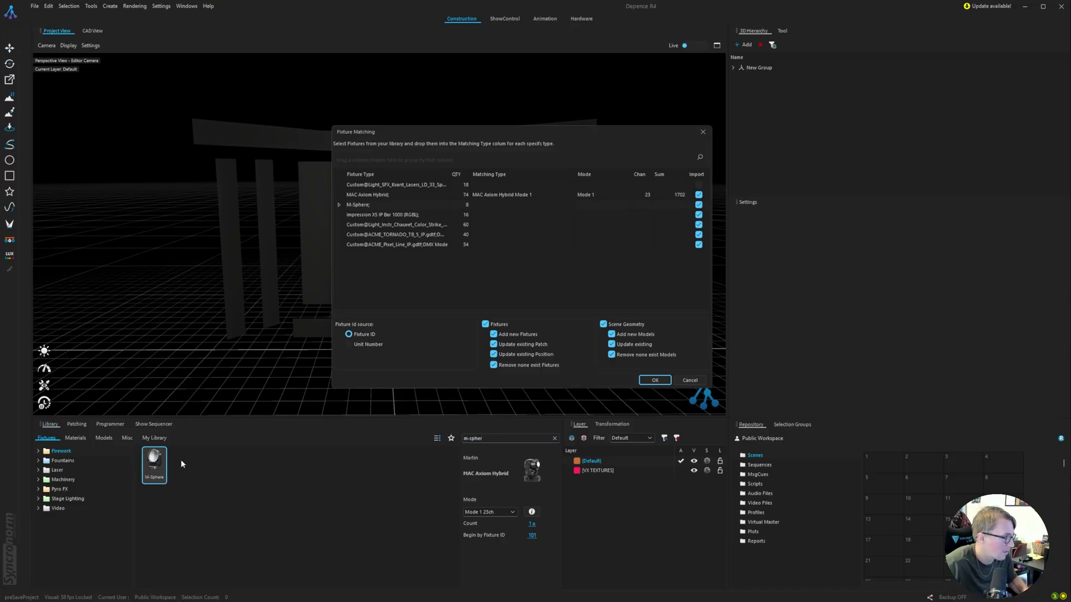
# Step: Match the M-Sphere row and the Impression X5 IP Bar (searched as 'x5') to library fixtures
pyautogui.moveTo(154, 465); pyautogui.dragTo(513, 206)
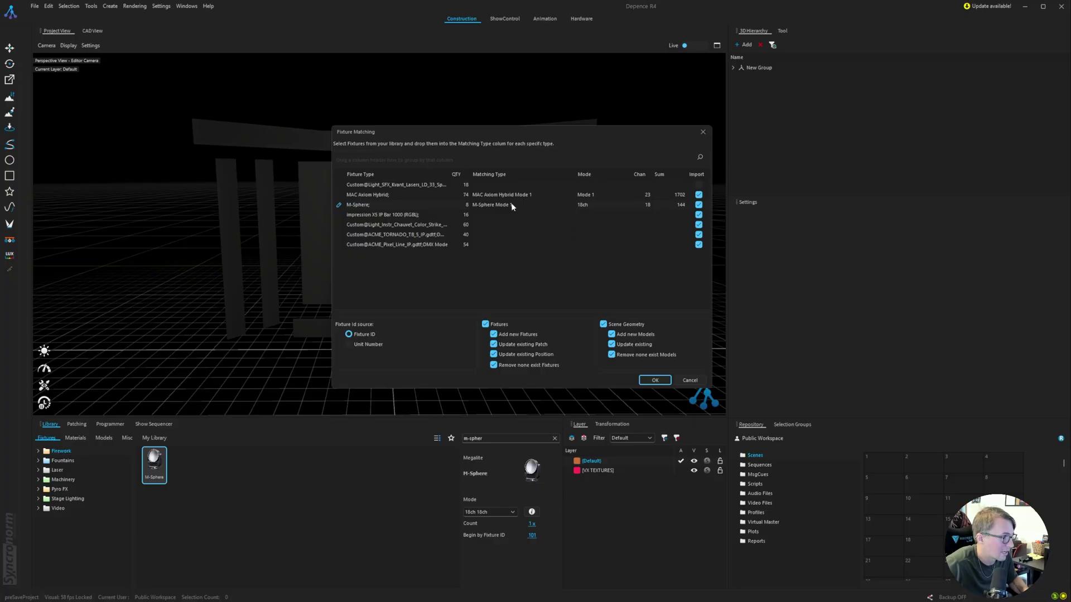
pyautogui.click(501, 214)
pyautogui.click(486, 437)
pyautogui.write('x5')
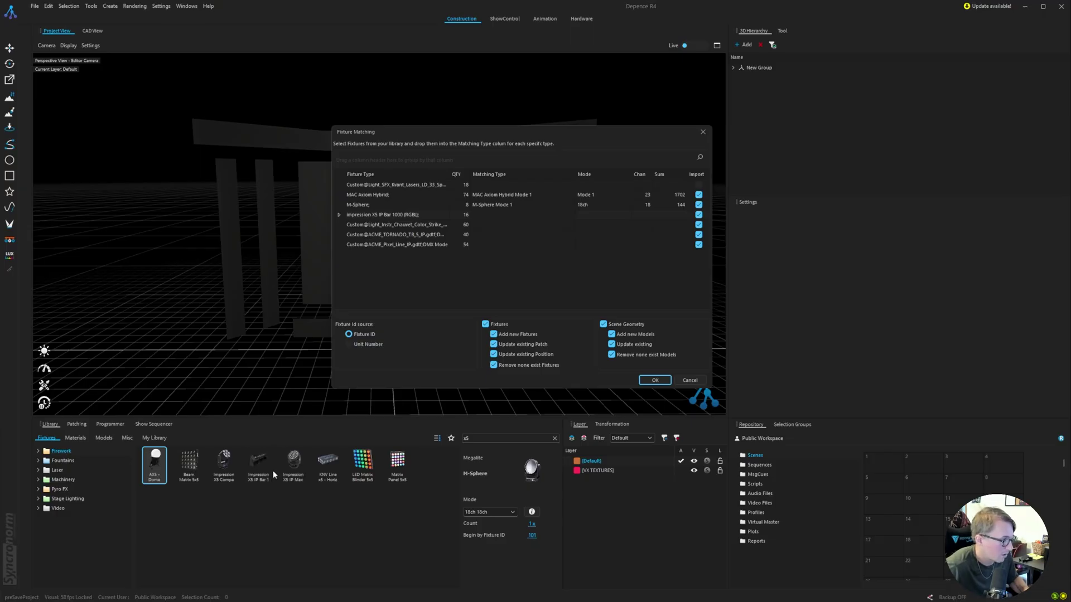
pyautogui.moveTo(269, 469); pyautogui.dragTo(512, 215)
# Step: Match the Chauvet strobe row to Color STRIKE M, searched as 'strike'
pyautogui.click(500, 224)
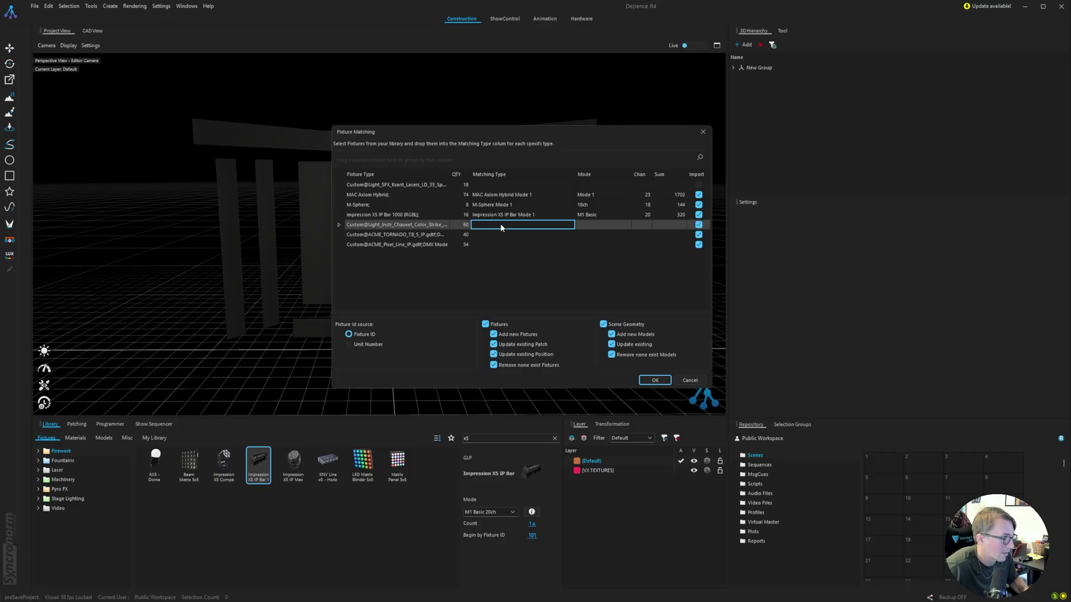
pyautogui.click(466, 483)
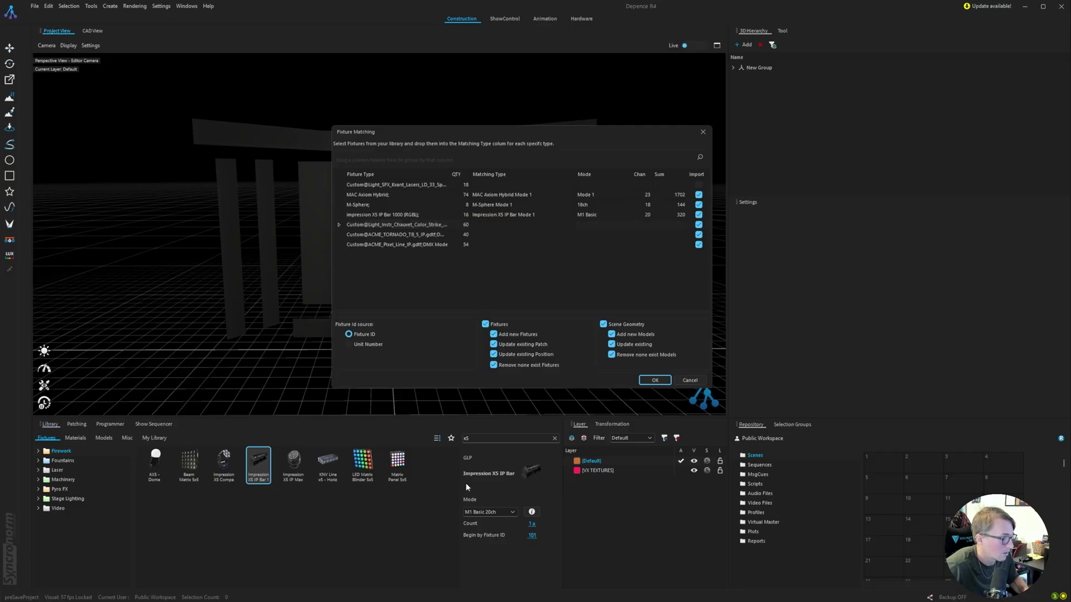
pyautogui.doubleClick(488, 438)
pyautogui.write('strike')
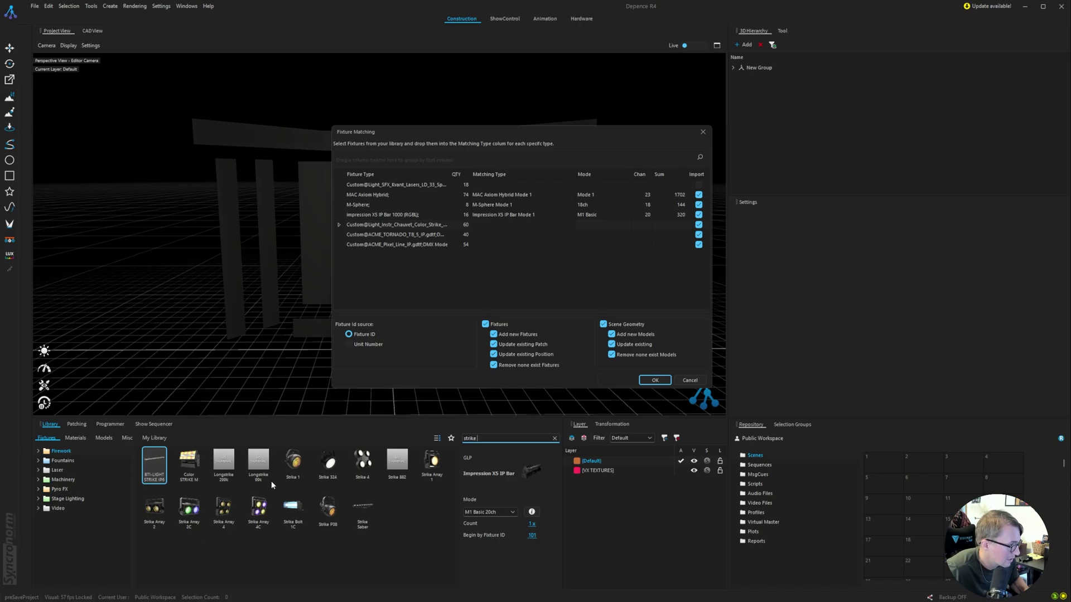
pyautogui.moveTo(192, 467); pyautogui.dragTo(505, 225)
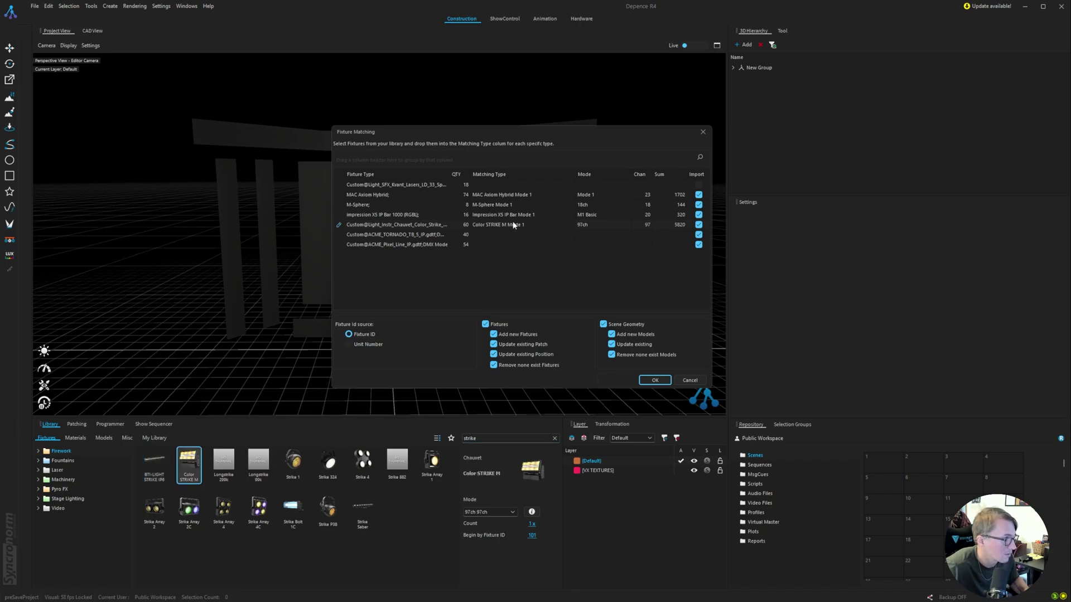
# Step: Match the Tornado row to the library's Tornado - TB 5 IP
pyautogui.click(507, 234)
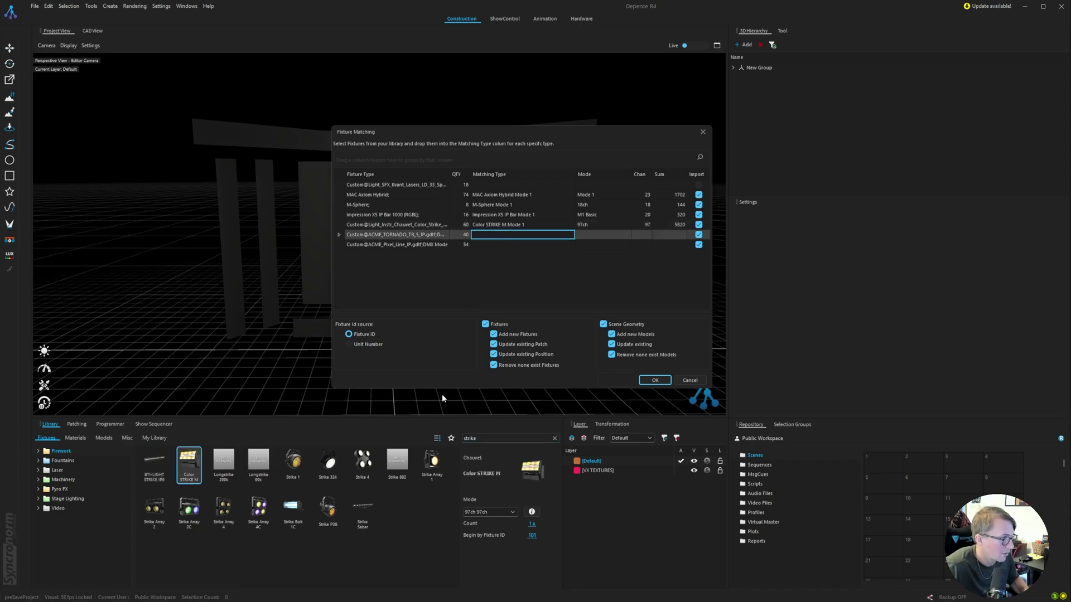
pyautogui.click(482, 438)
pyautogui.write('t')
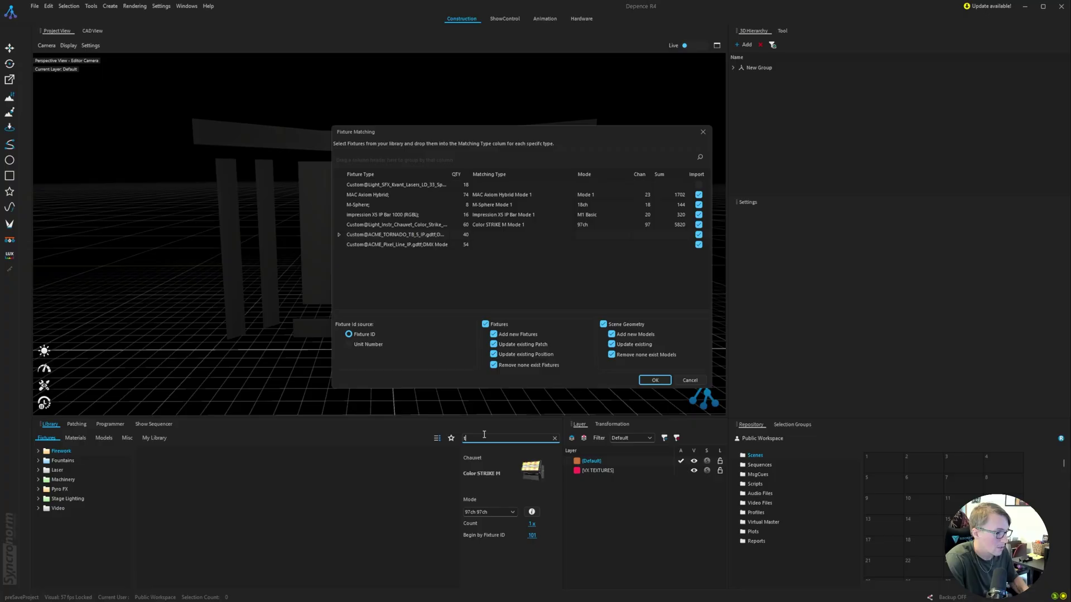
pyautogui.write('ornado')
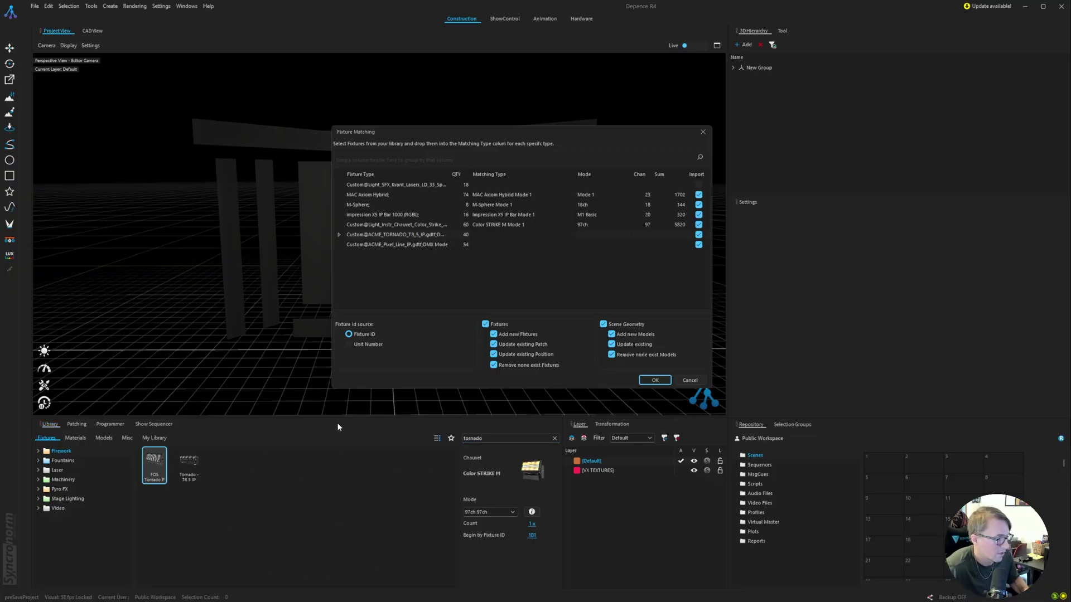
pyautogui.click(198, 462)
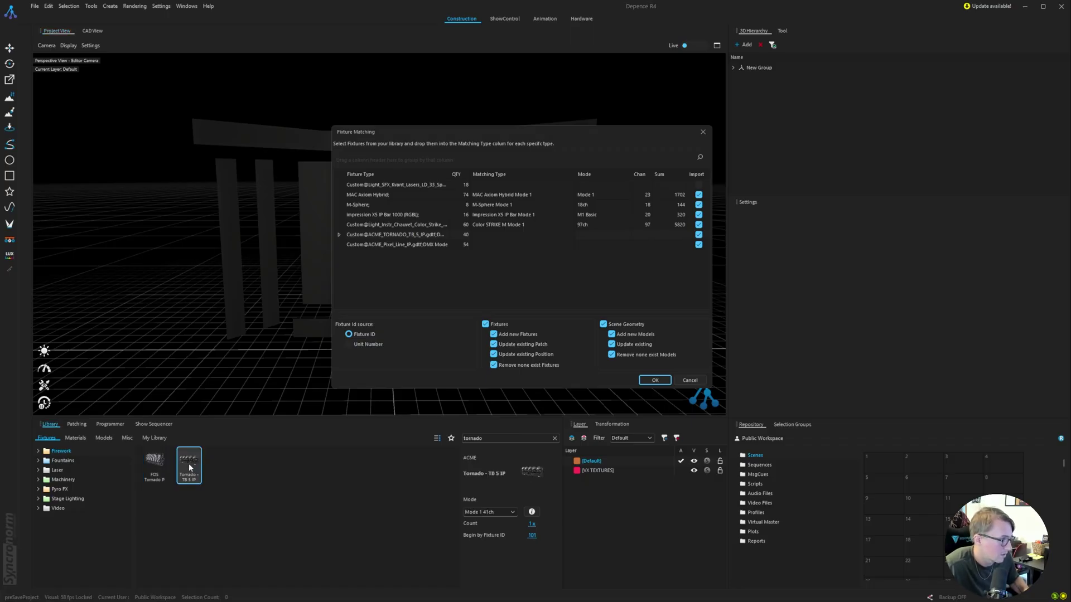
pyautogui.moveTo(190, 468); pyautogui.dragTo(511, 235)
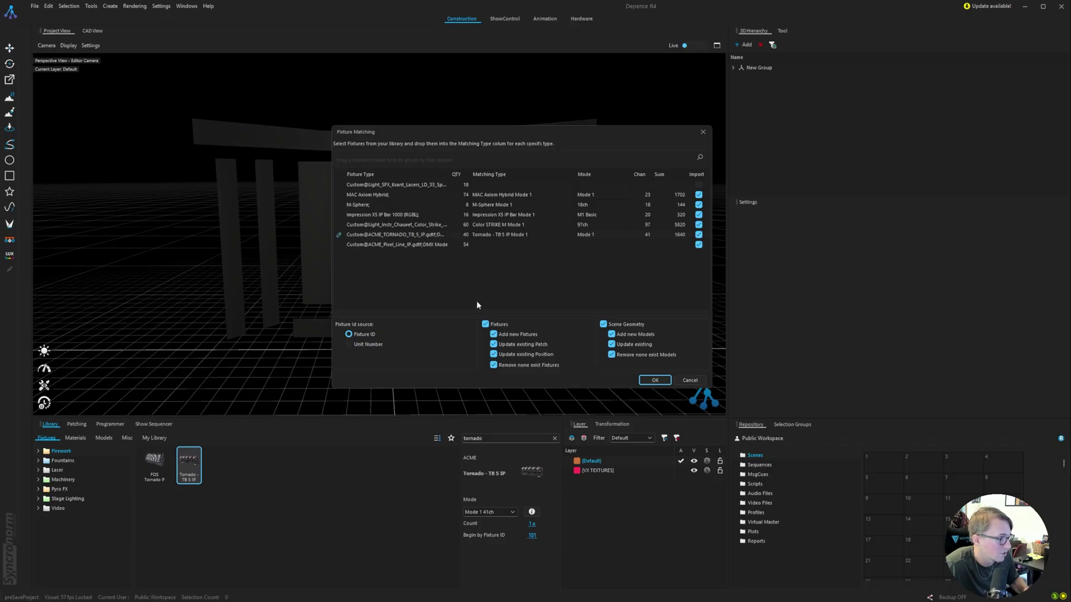
pyautogui.click(511, 245)
# Step: Match the Pixel Line type to Strobe 3 - Pixel Line IP, searched as 'pixel line'
pyautogui.doubleClick(480, 438)
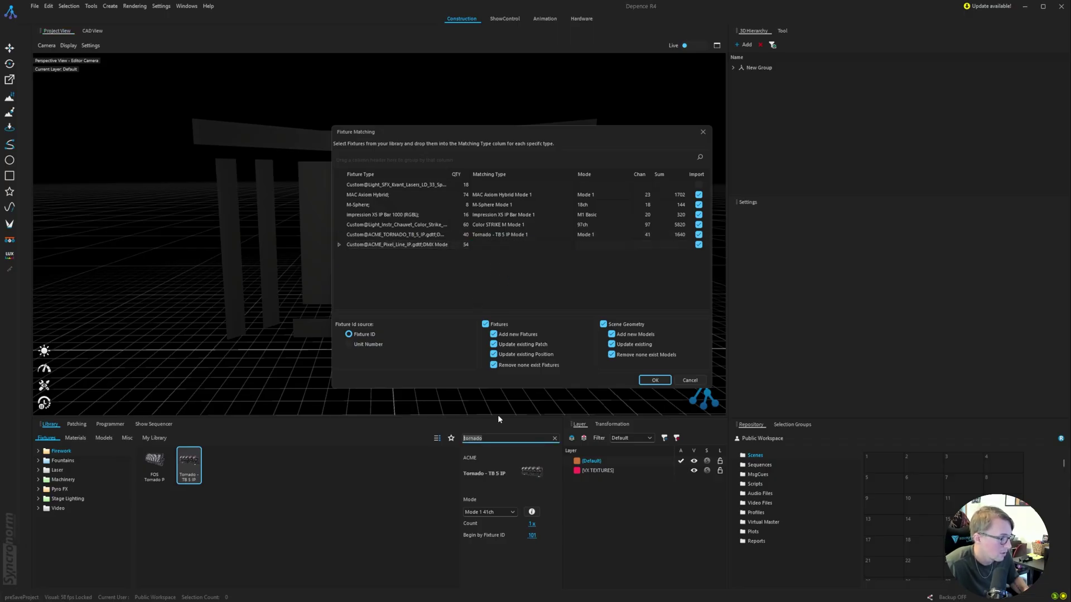
pyautogui.hotkey('ctrl', 'a')
pyautogui.write('pixel')
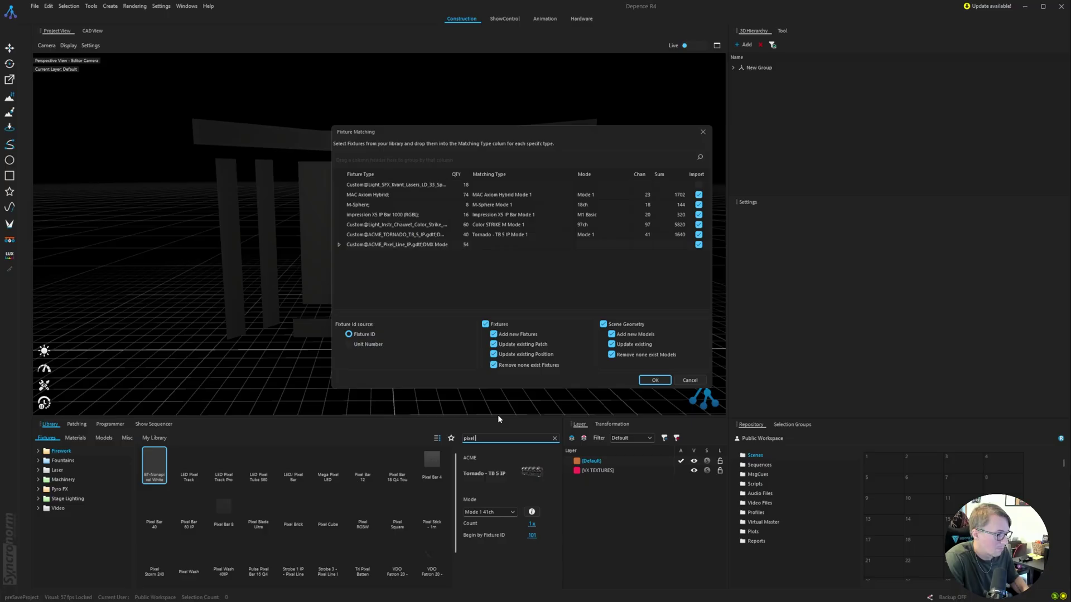
pyautogui.write(' line')
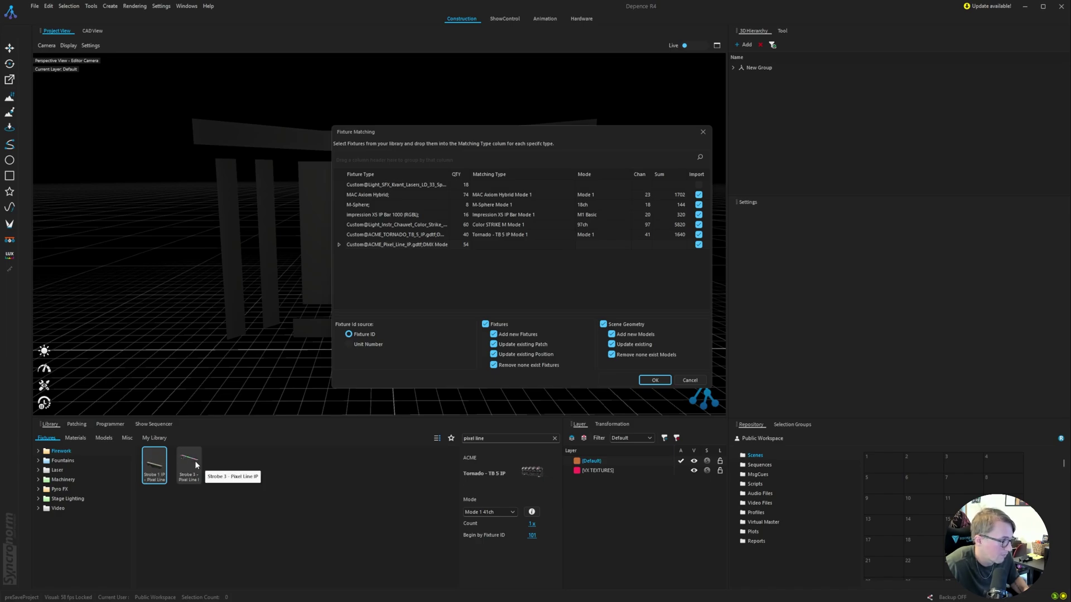
pyautogui.moveTo(195, 460); pyautogui.dragTo(515, 245)
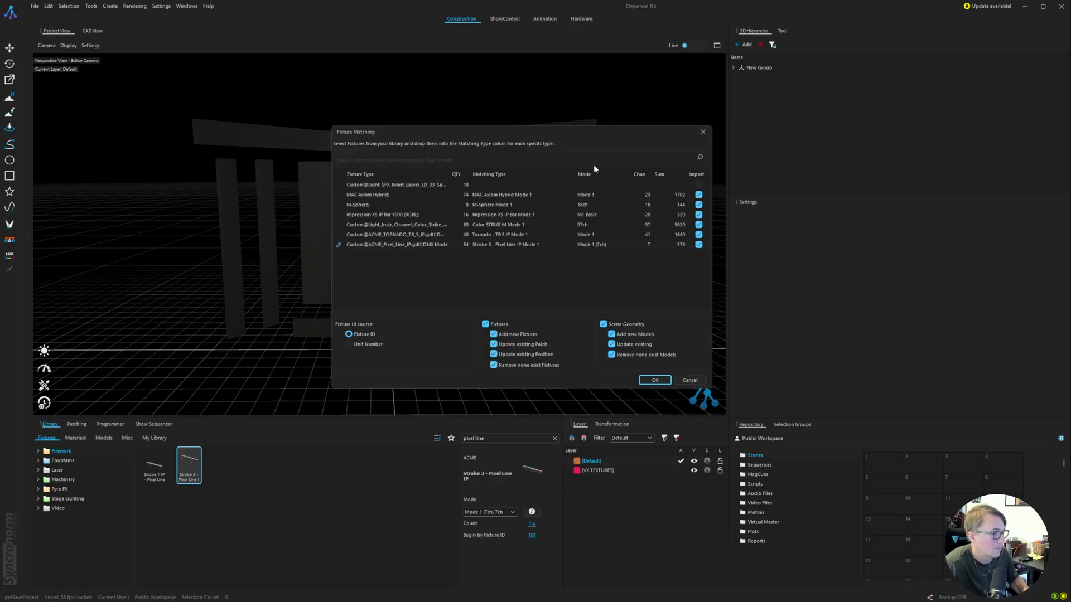
# Step: Turn off both 'Remove none exist' options so missing fixtures and models are kept
pyautogui.moveTo(547, 132); pyautogui.dragTo(445, 327)
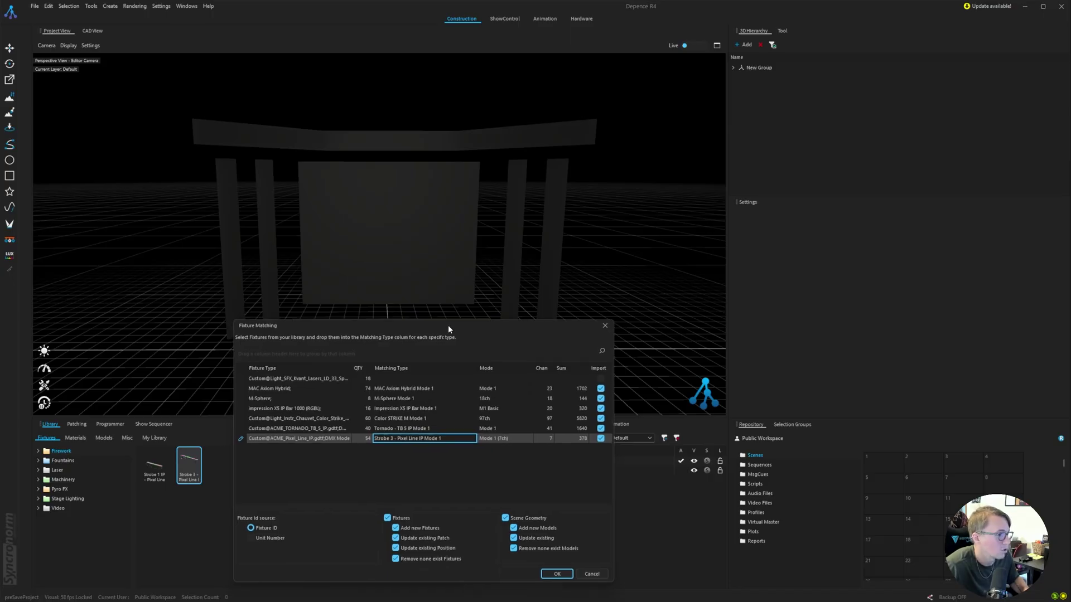
pyautogui.moveTo(445, 327); pyautogui.dragTo(652, 114)
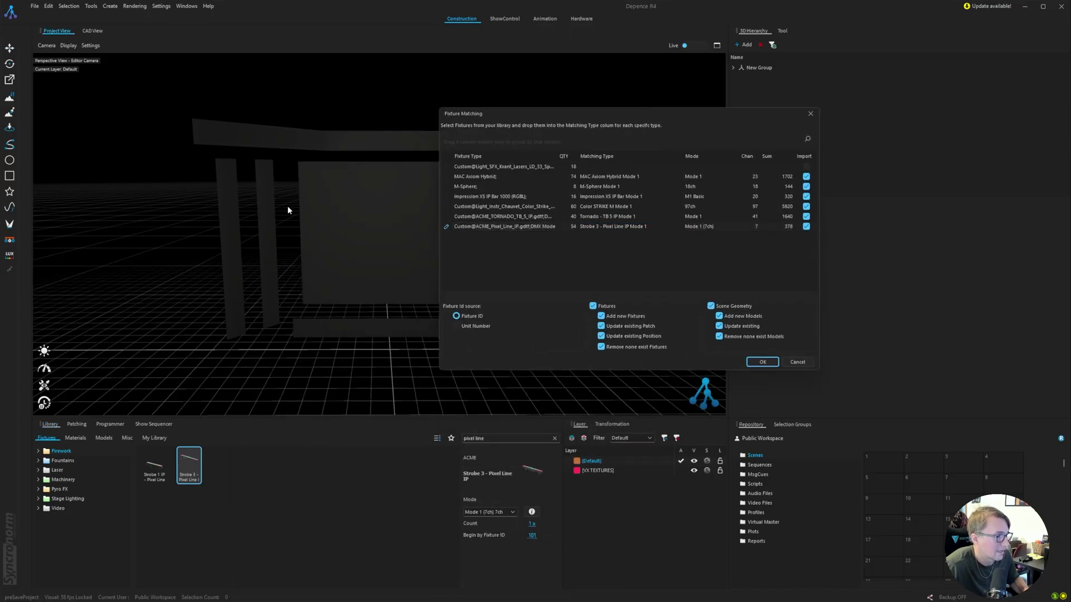
pyautogui.click(738, 336)
pyautogui.click(634, 347)
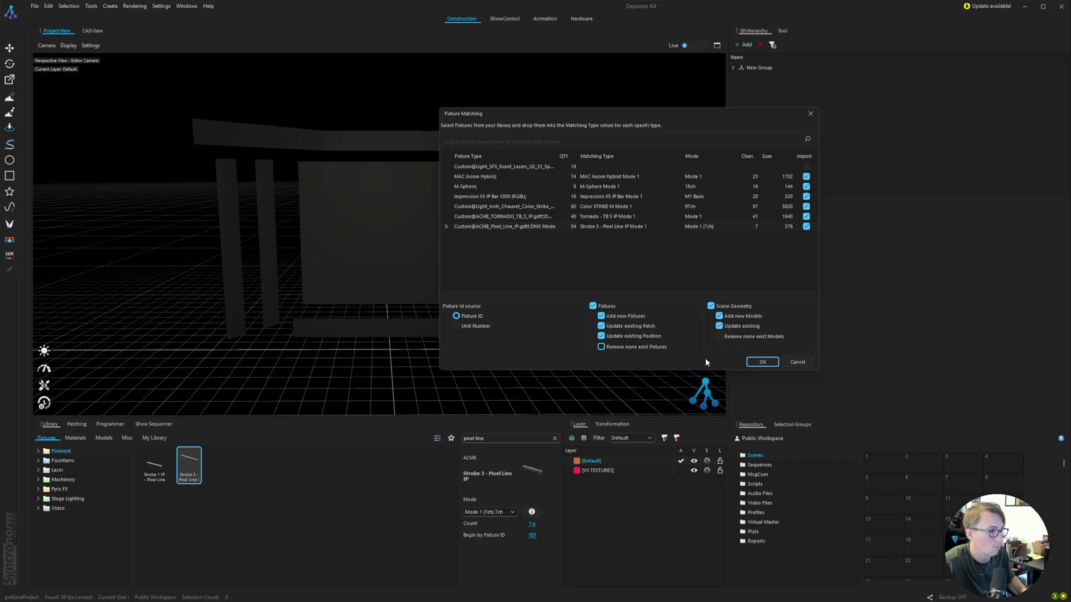
# Step: Confirm the fixture matching to import the LX-STAGING rig, then inspect the stage
pyautogui.click(763, 362)
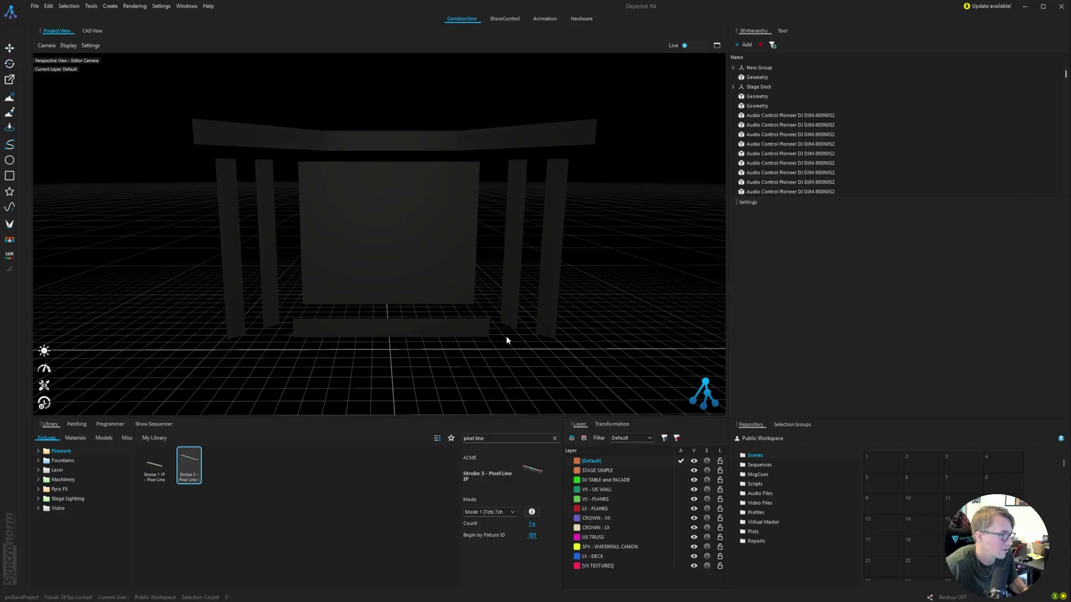
pyautogui.scroll(-5, 530, 305)
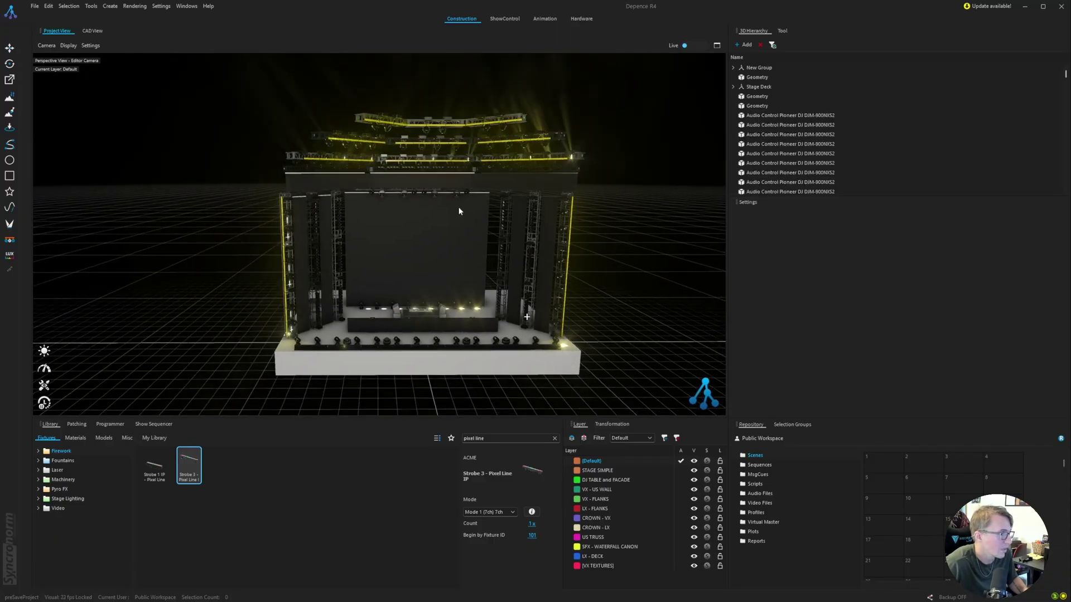
pyautogui.scroll(3, 464, 210)
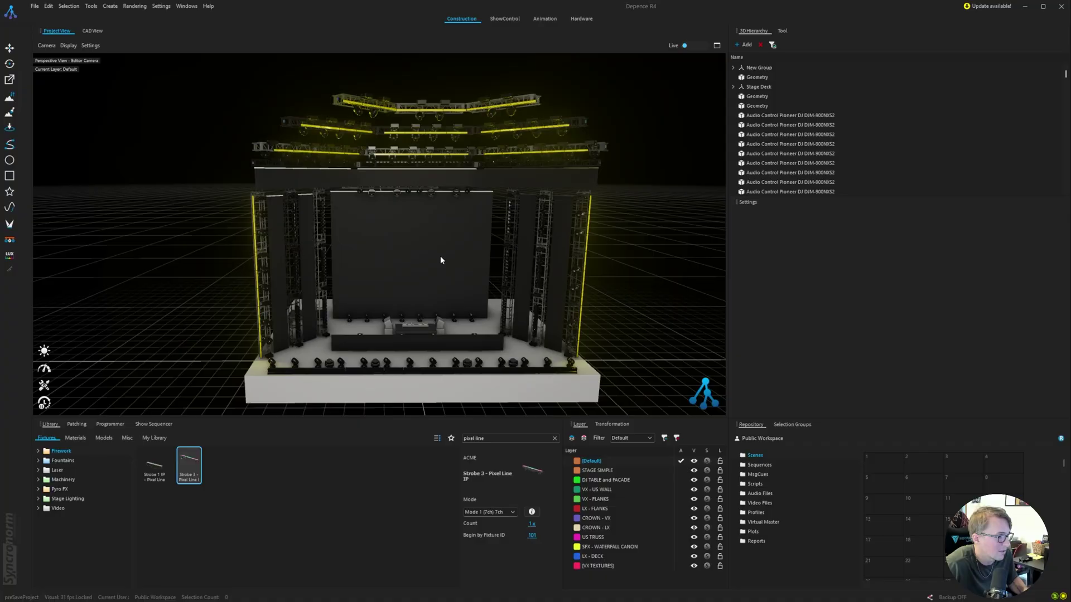
pyautogui.moveTo(436, 256)
pyautogui.mouseDown(button='middle')
pyautogui.moveTo(426, 257)
pyautogui.moveTo(436, 255)
pyautogui.mouseUp(button='middle')
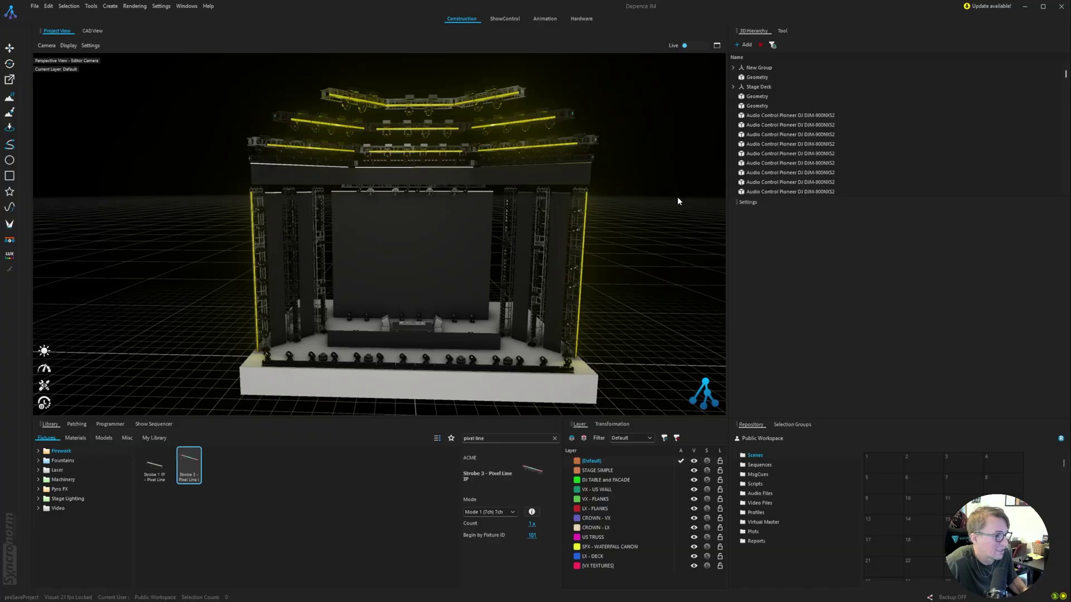
# Step: Open the Fixture Manager, enlarge it to show all columns, and select all 252 fixtures
pyautogui.click(184, 6)
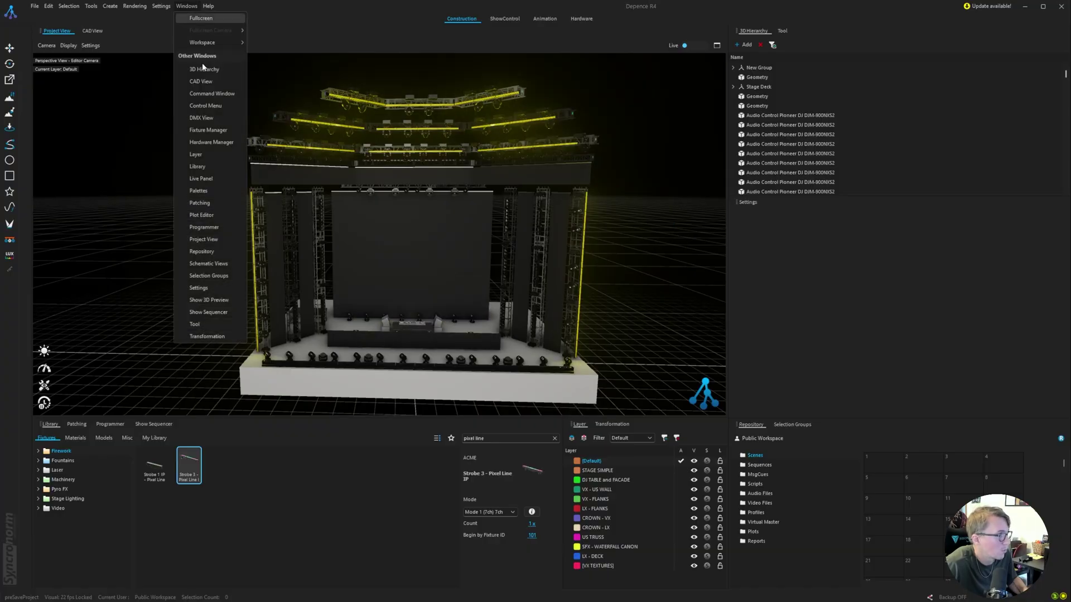
pyautogui.click(219, 132)
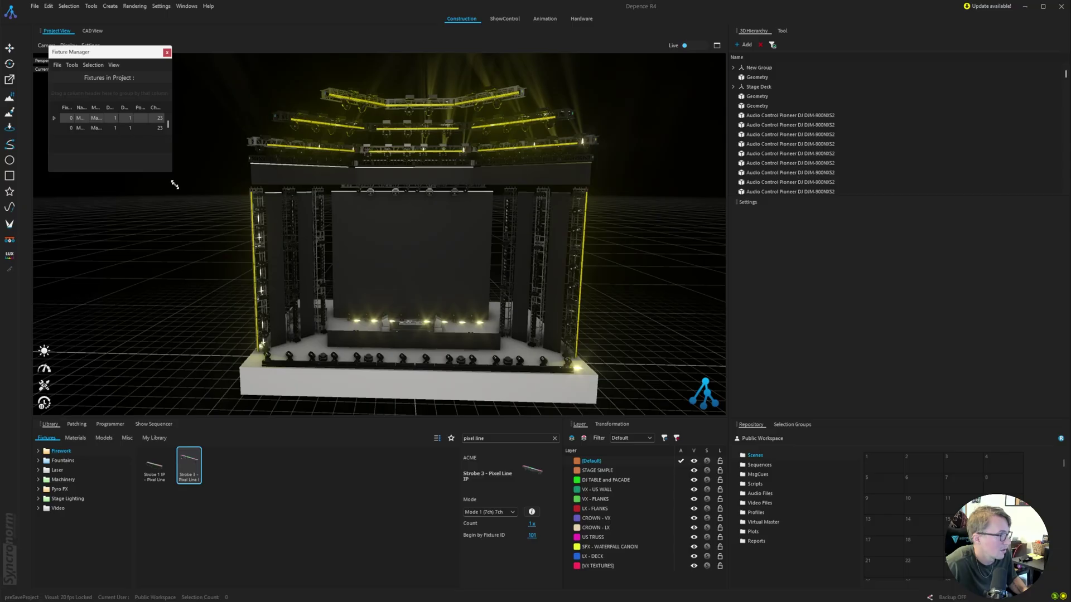
pyautogui.moveTo(171, 173); pyautogui.dragTo(760, 555)
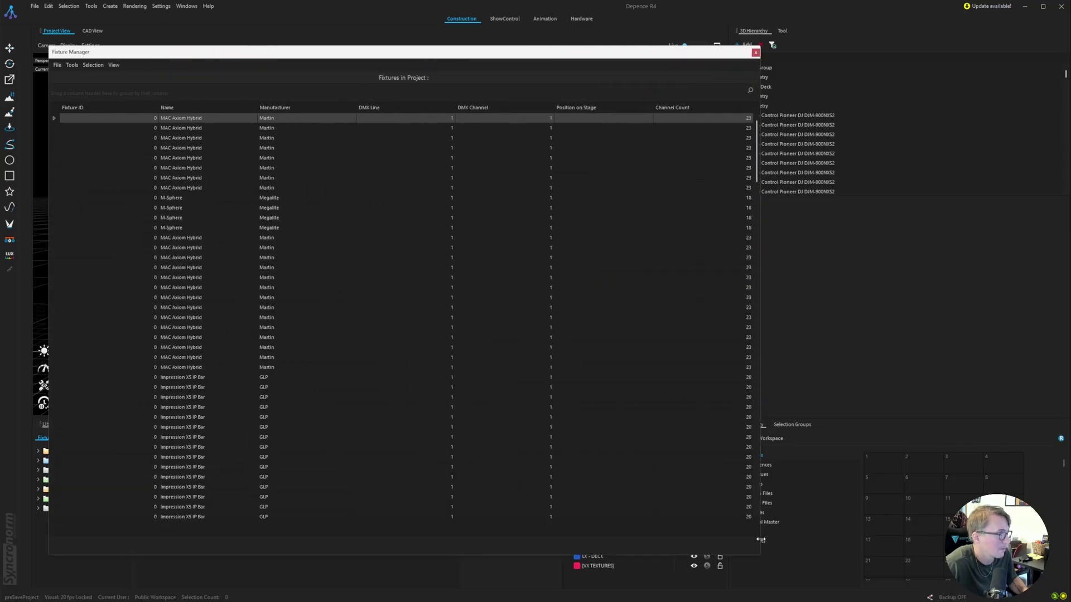
pyautogui.moveTo(756, 159); pyautogui.dragTo(754, 523)
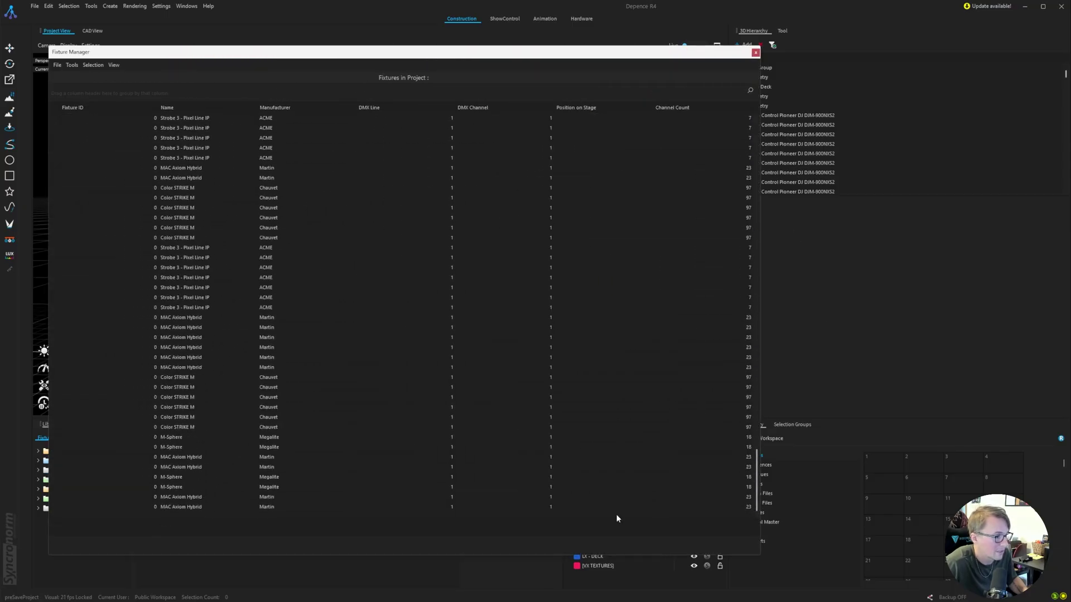
pyautogui.keyDown('shift'); pyautogui.click(185, 509); pyautogui.keyUp('shift')
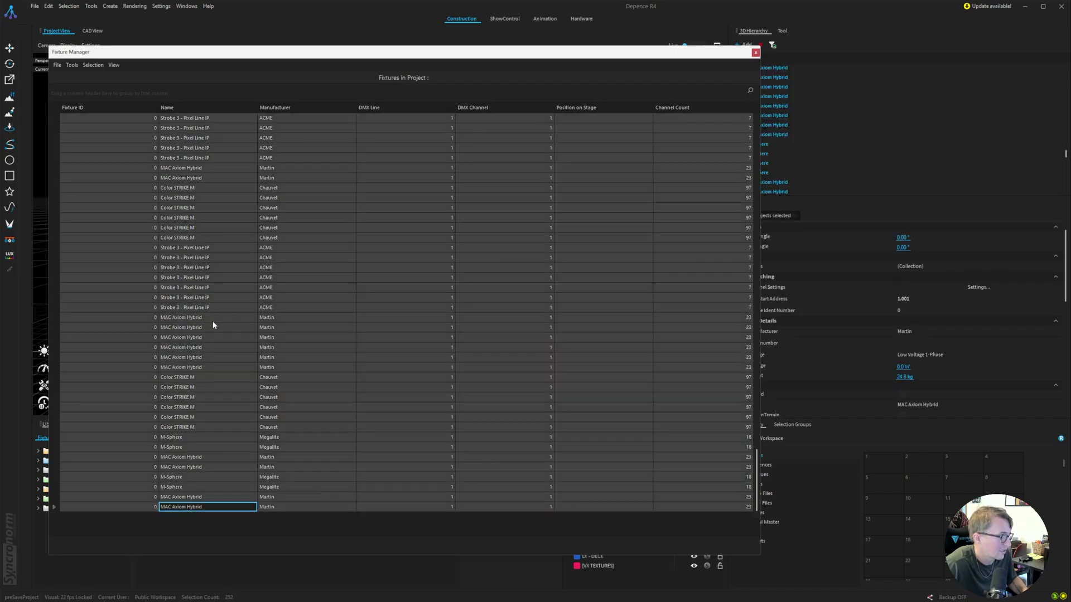
# Step: Auto-increment the Fixture IDs of all fixtures starting from 1
pyautogui.click(70, 67)
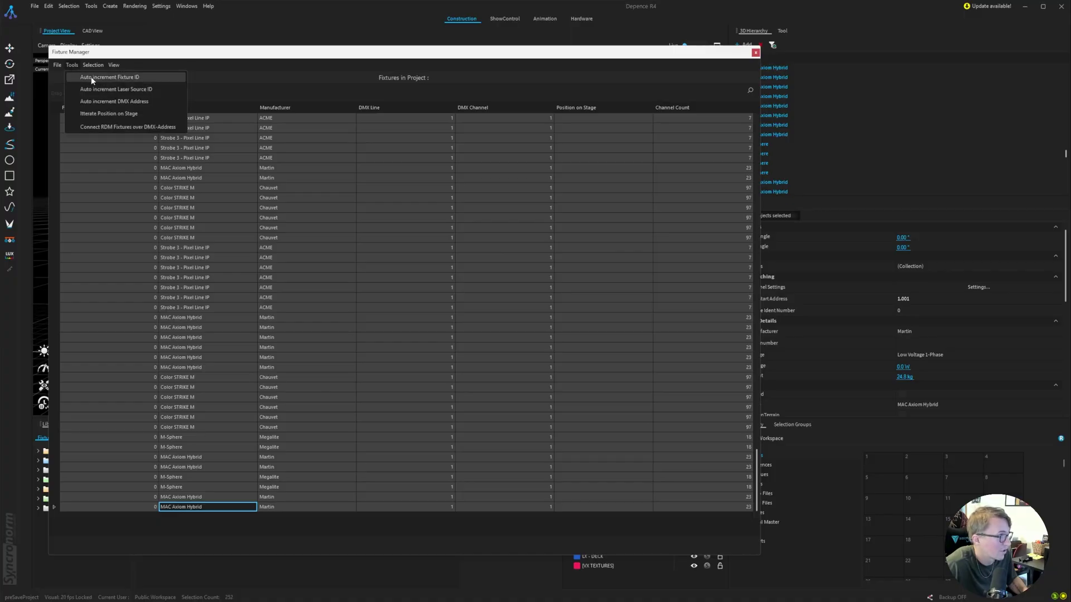
pyautogui.click(93, 78)
pyautogui.write('1')
pyautogui.click(569, 330)
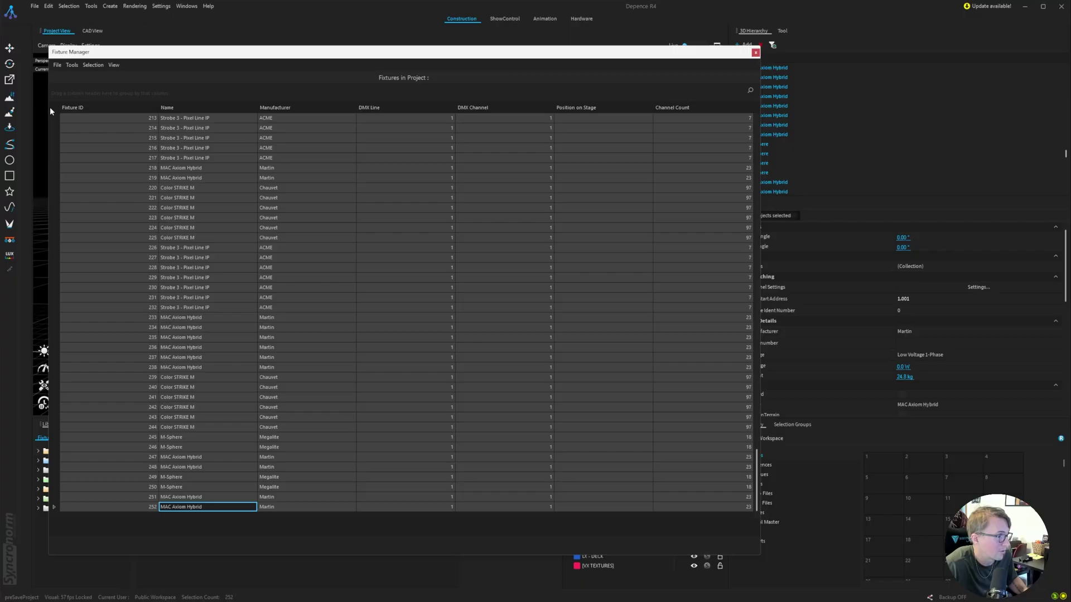
pyautogui.click(73, 66)
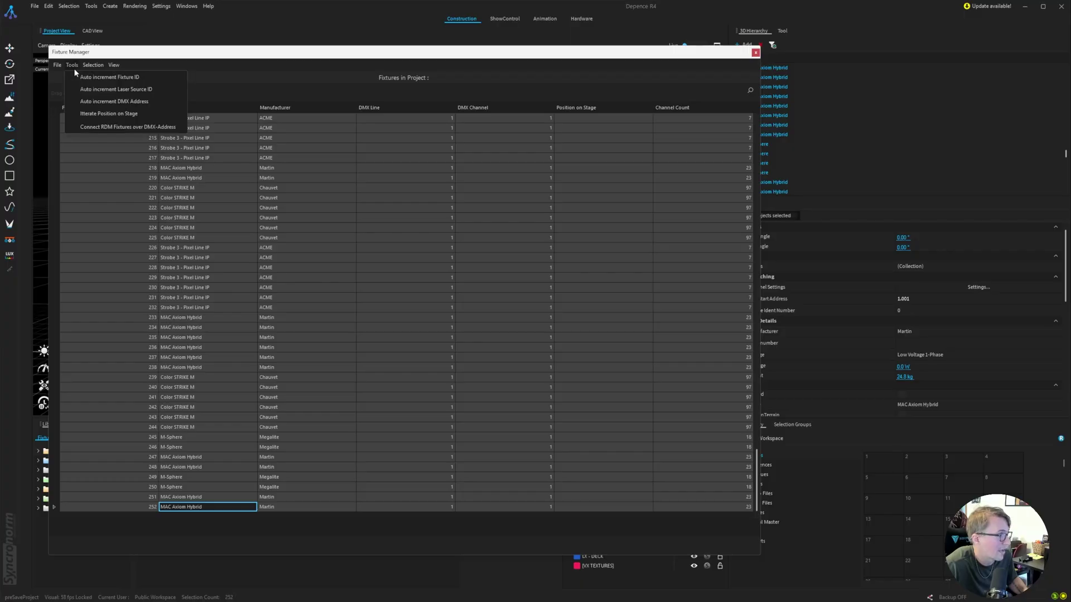
# Step: Auto-assign DMX addresses from 1.001, then close the Fixture Manager and deselect everything
pyautogui.click(101, 101)
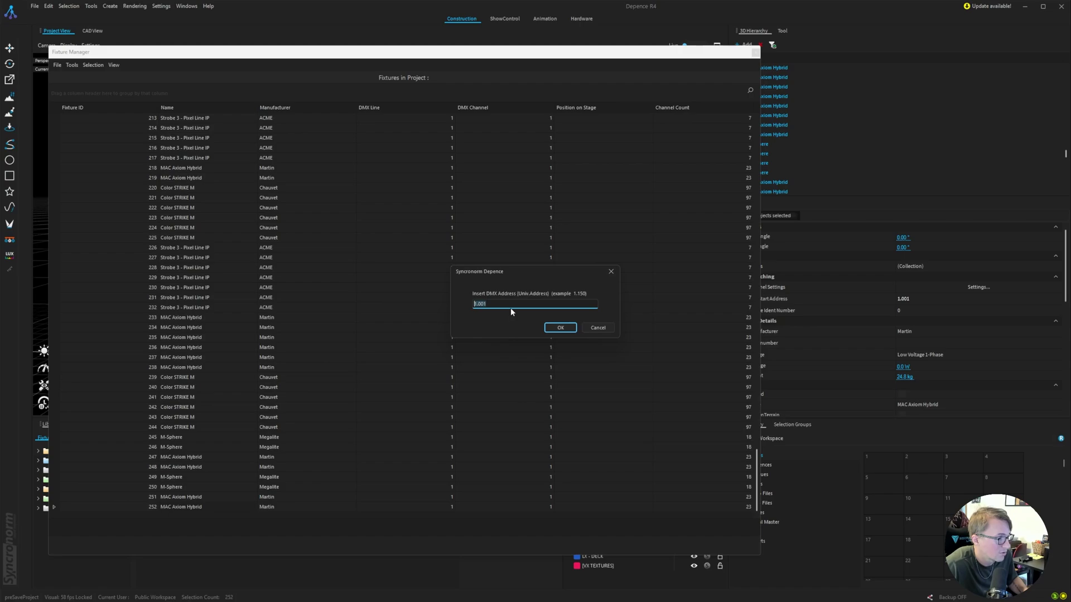
pyautogui.click(552, 328)
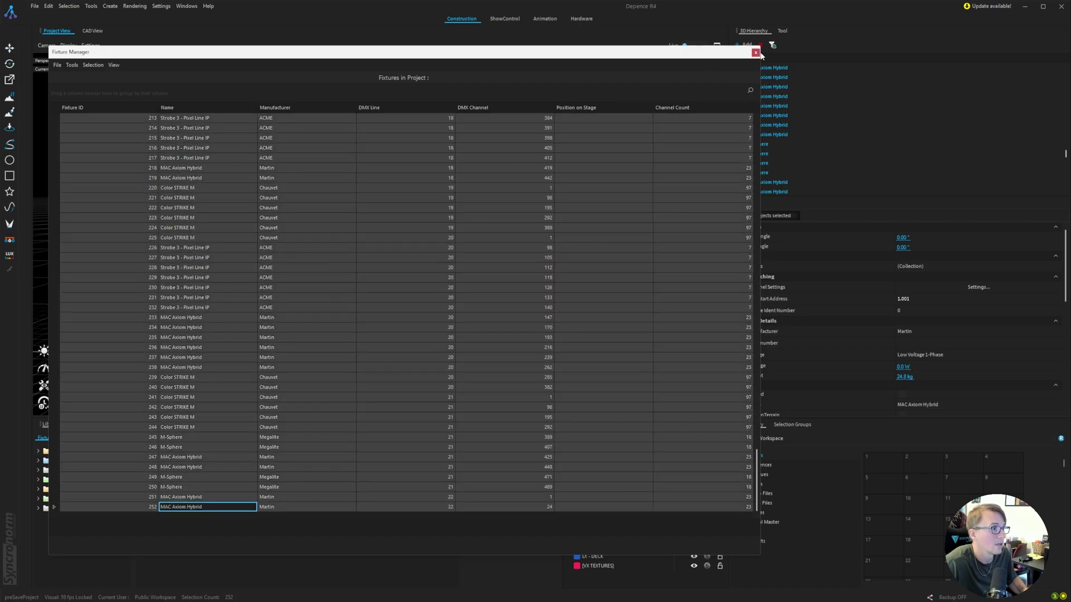
pyautogui.click(756, 53)
pyautogui.click(605, 289)
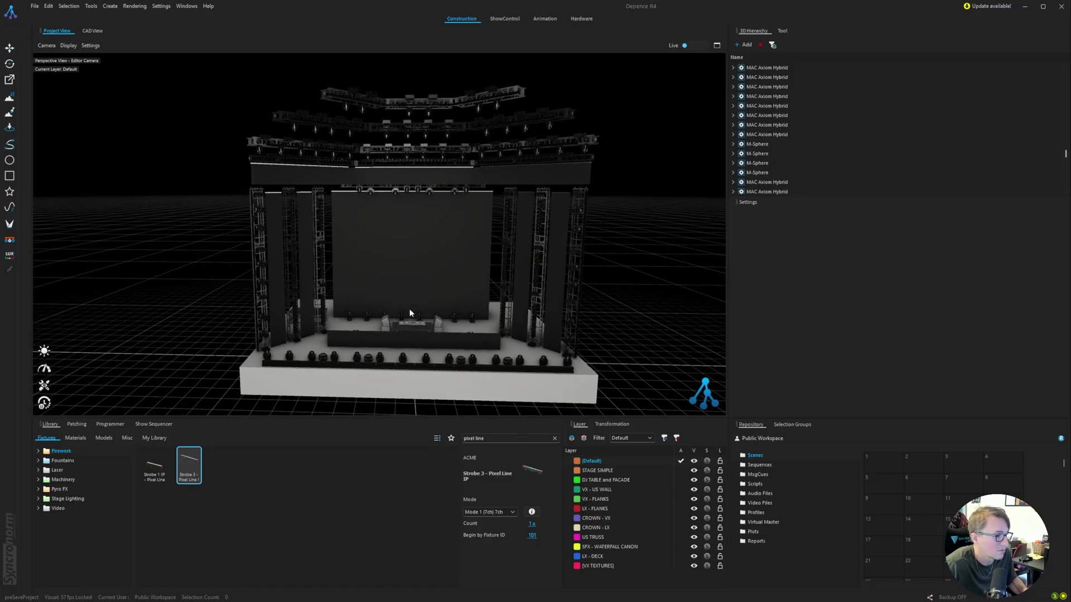
# Step: With the Programmer showing, turn the stage ambient light down and list the selection groups
pyautogui.click(111, 424)
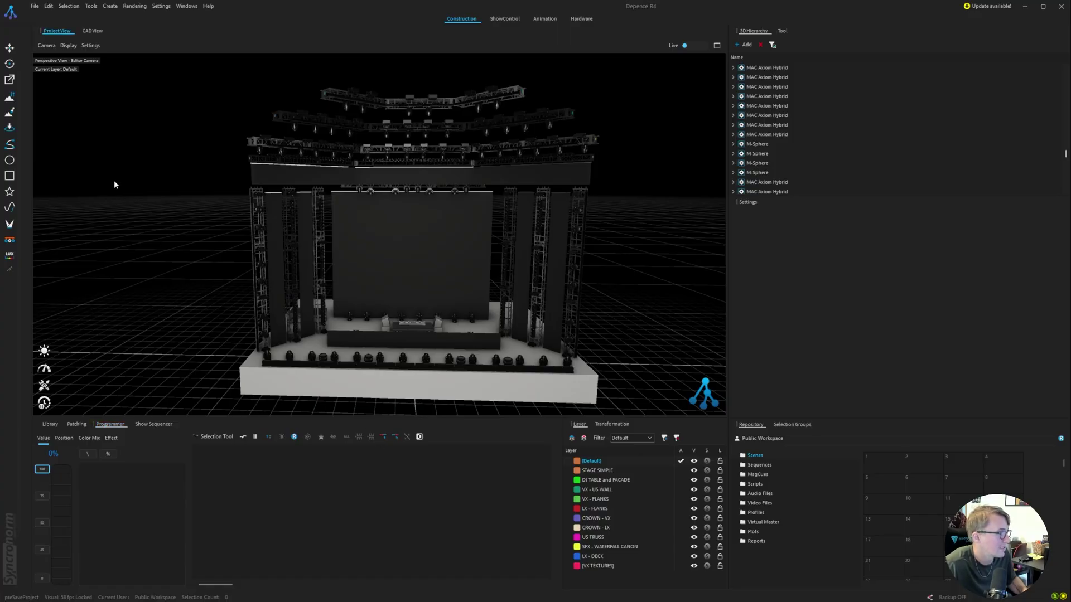
pyautogui.click(44, 351)
pyautogui.moveTo(134, 358); pyautogui.dragTo(112, 354)
pyautogui.scroll(2, 567, 345)
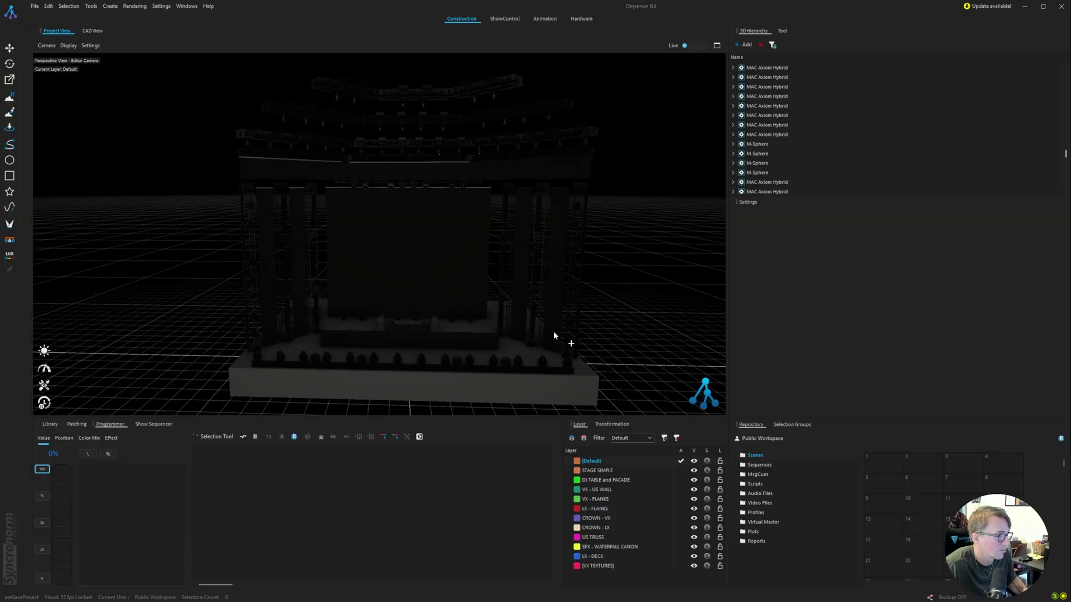
pyautogui.moveTo(508, 287); pyautogui.dragTo(511, 285, button='middle')
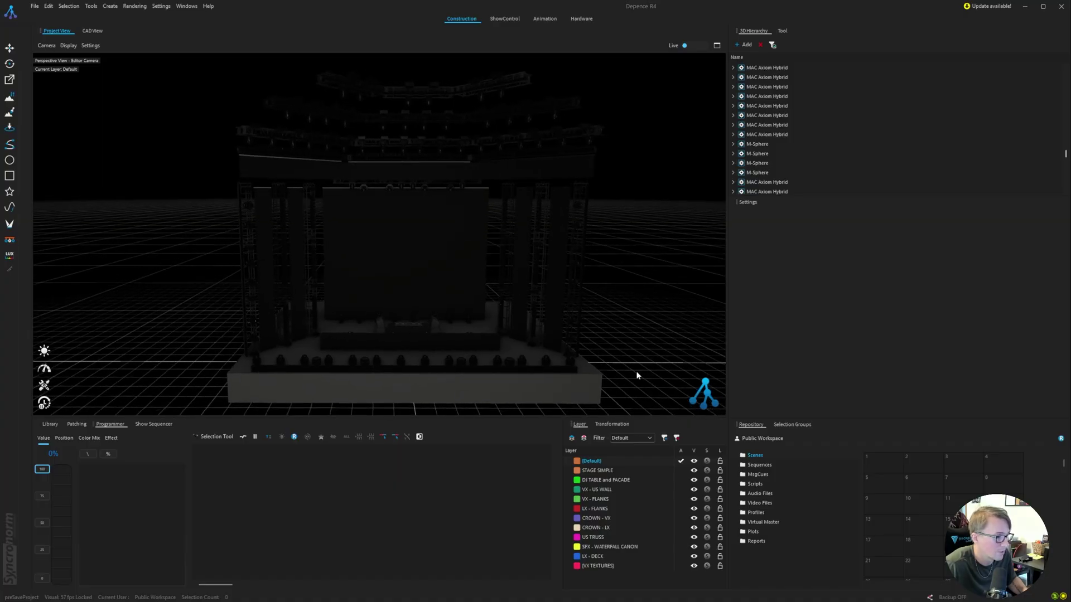
pyautogui.click(793, 425)
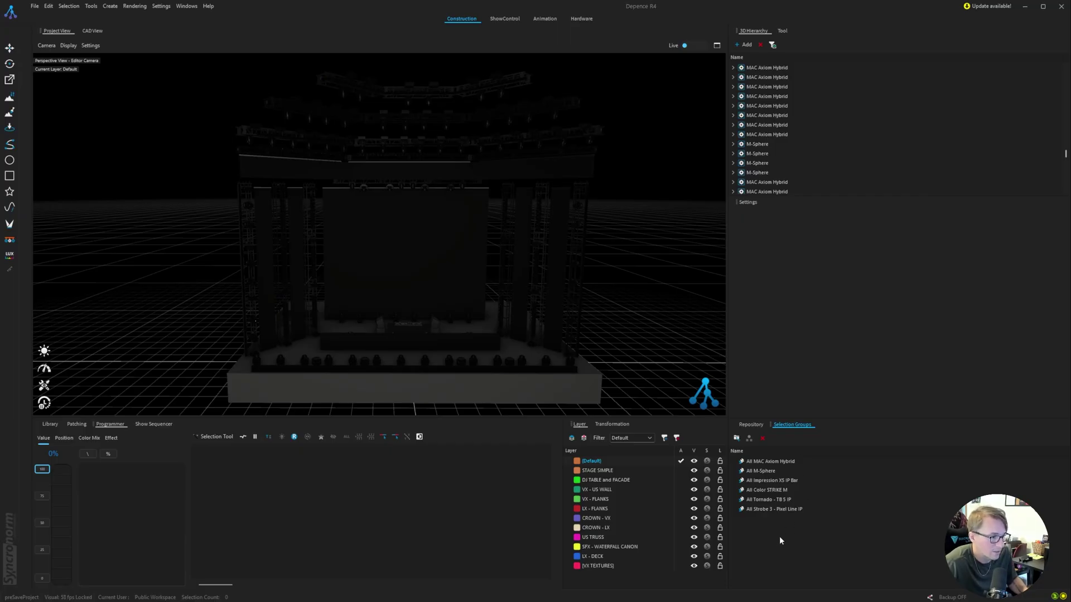
# Step: Select all 74 MAC Axiom Hybrids, open their shutters, raise the dimmer to full, and colour them cyan
pyautogui.click(776, 461)
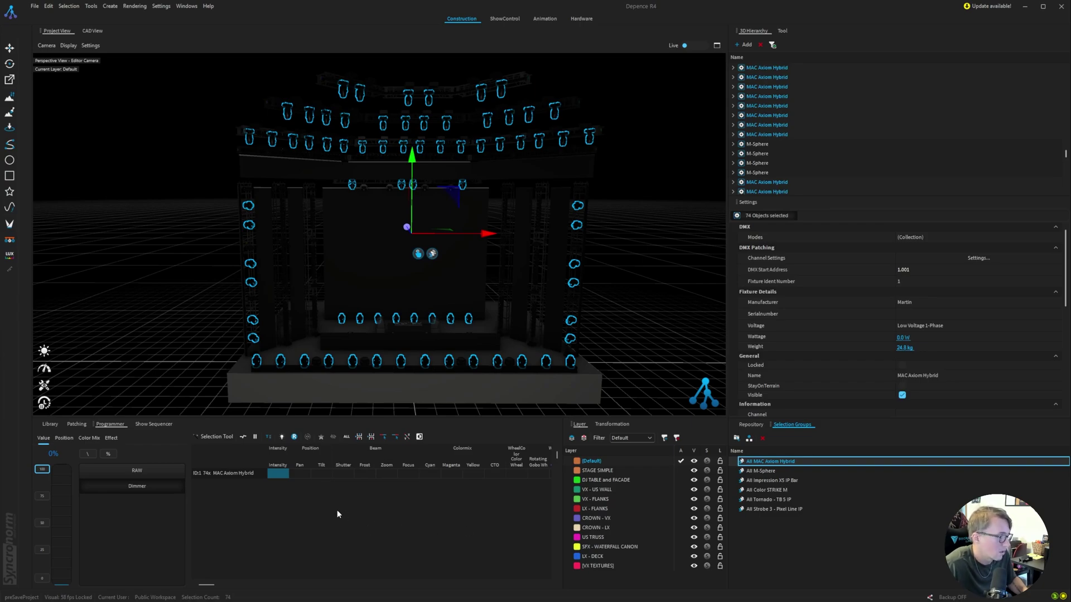
pyautogui.click(344, 473)
pyautogui.click(145, 503)
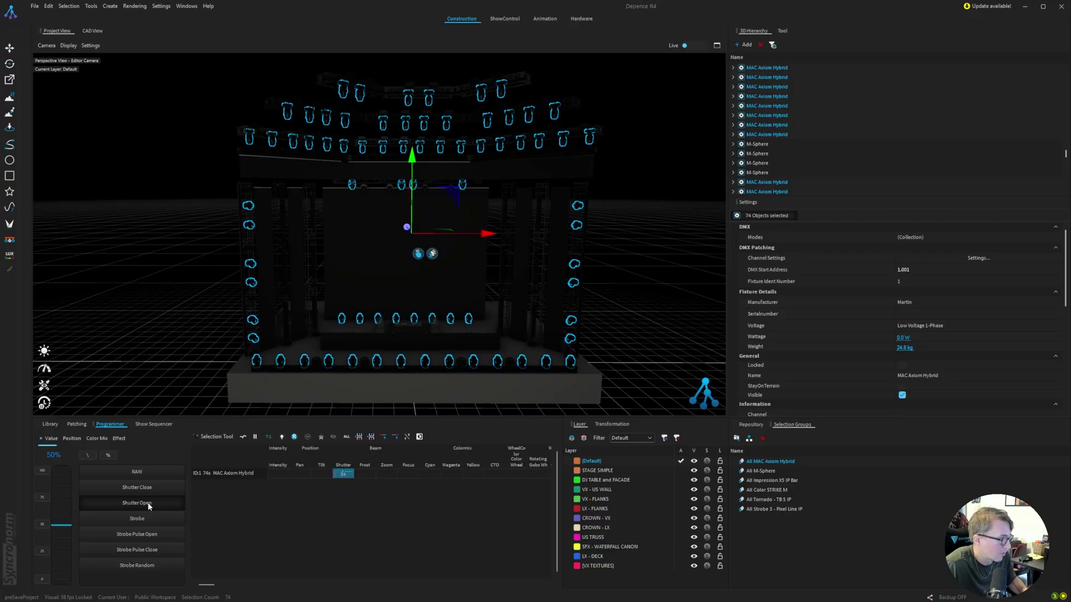
pyautogui.click(271, 473)
pyautogui.moveTo(52, 536); pyautogui.dragTo(65, 473)
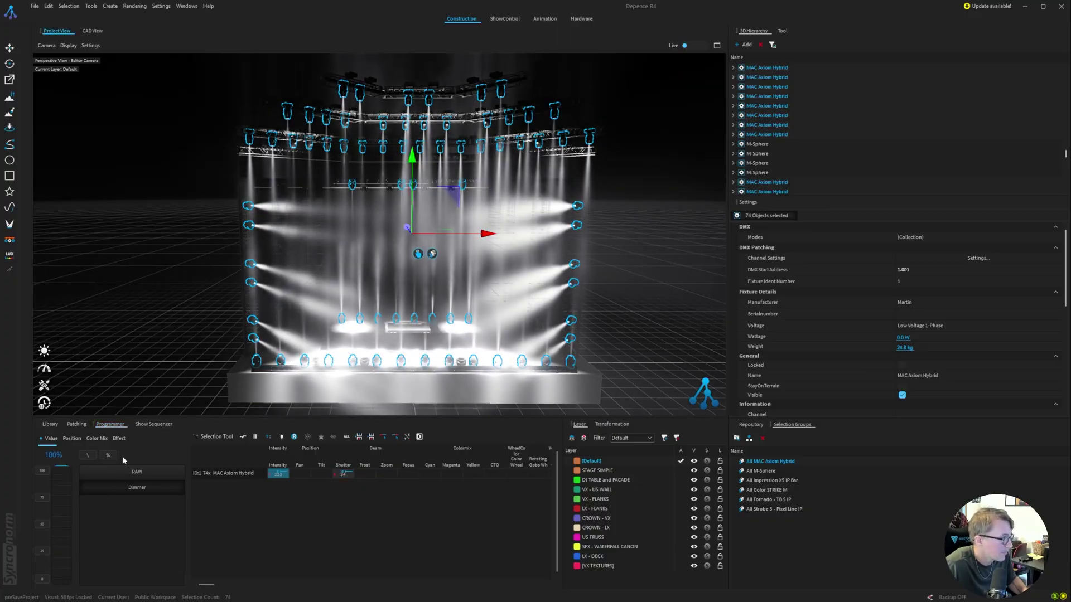
pyautogui.click(101, 438)
pyautogui.click(92, 453)
pyautogui.click(93, 453)
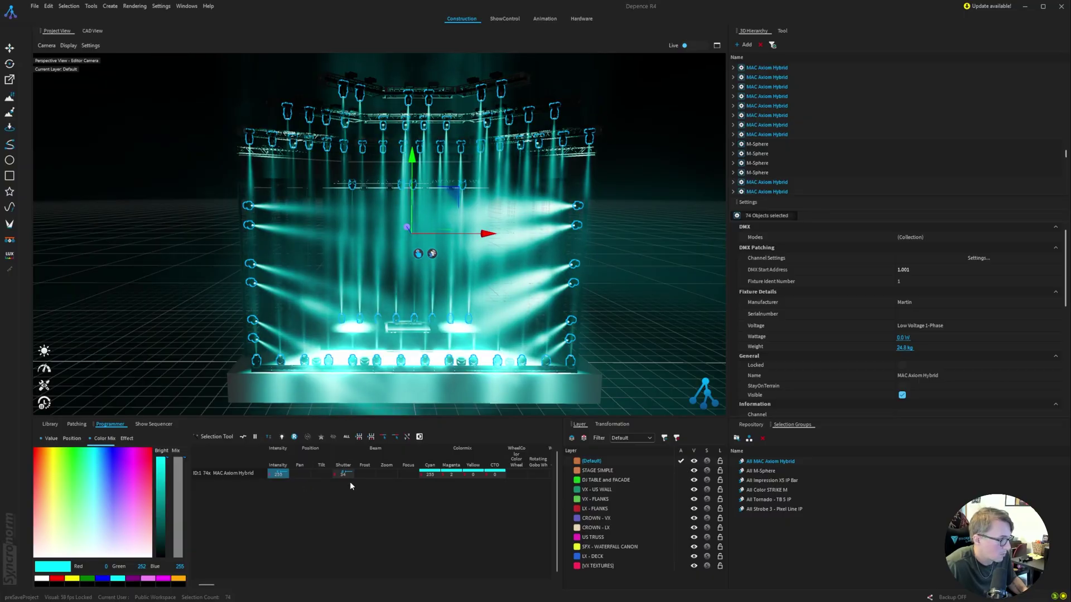
# Step: Tilt the Axiom beams outward, narrow zoom to its tightest, and set focus to 255
pyautogui.click(321, 474)
pyautogui.click(69, 534)
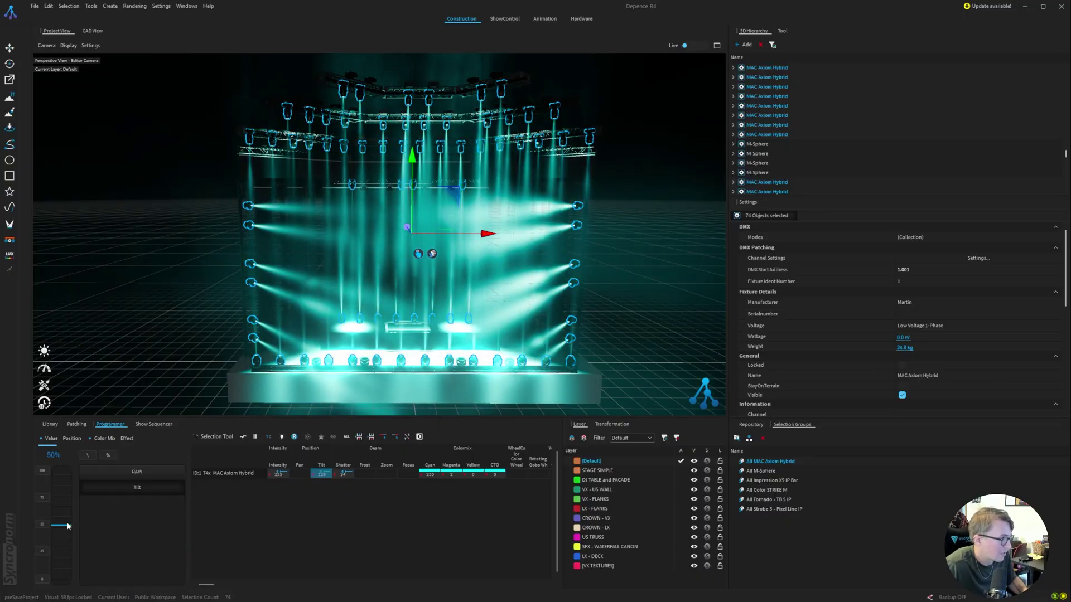
pyautogui.moveTo(69, 533); pyautogui.dragTo(73, 497)
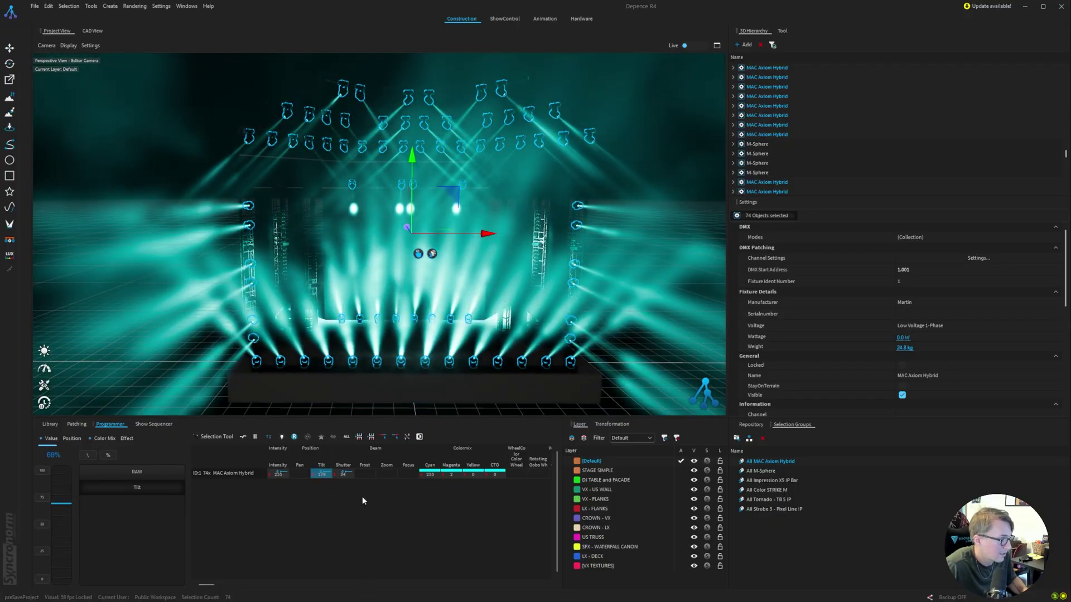
pyautogui.click(386, 475)
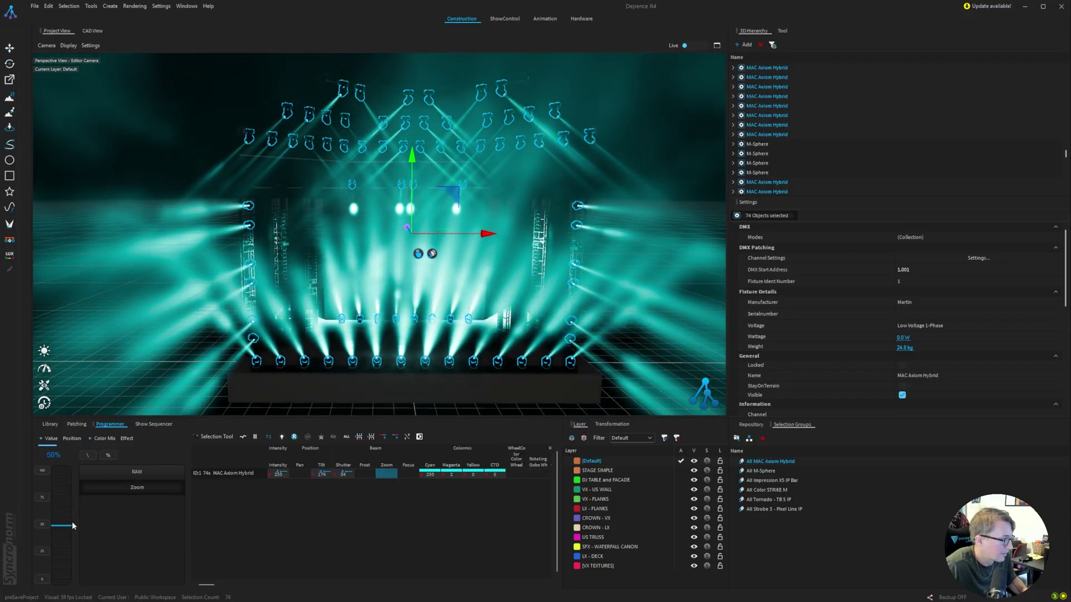
pyautogui.moveTo(72, 523); pyautogui.dragTo(67, 585)
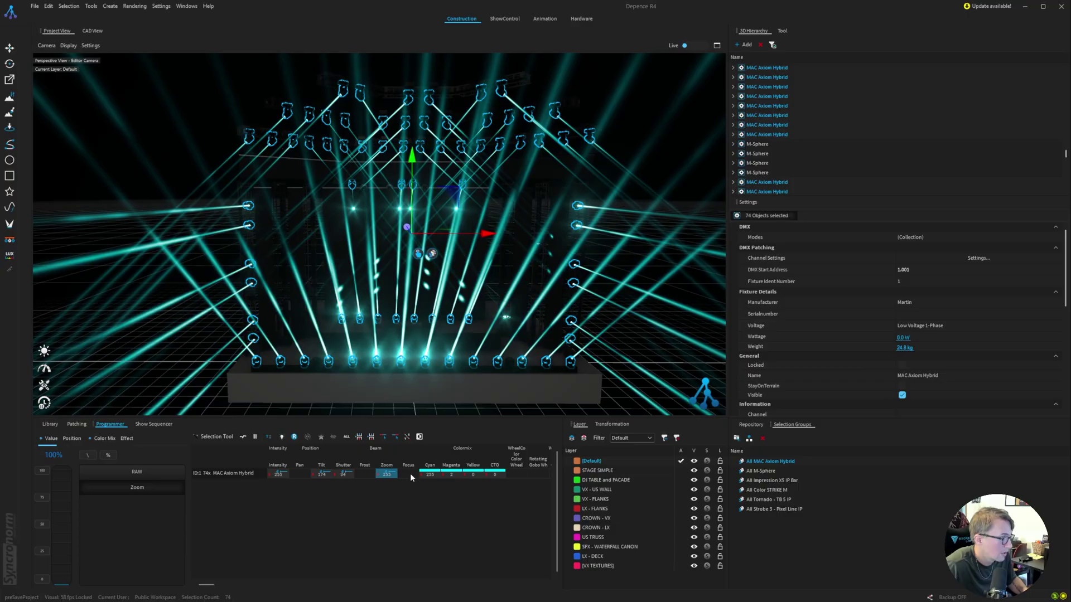
pyautogui.click(408, 474)
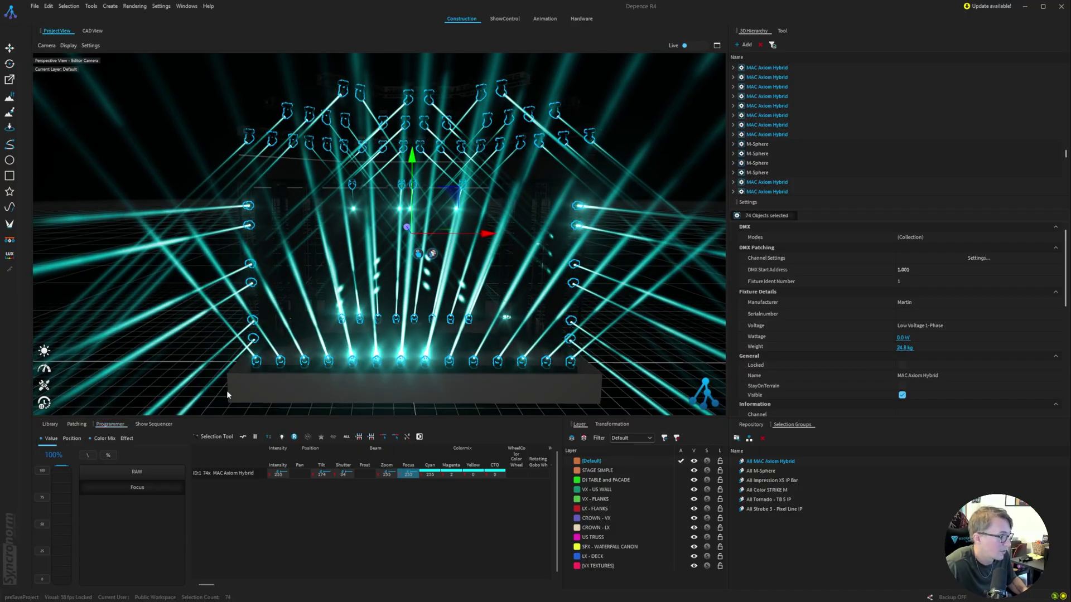
pyautogui.scroll(2, 456, 189)
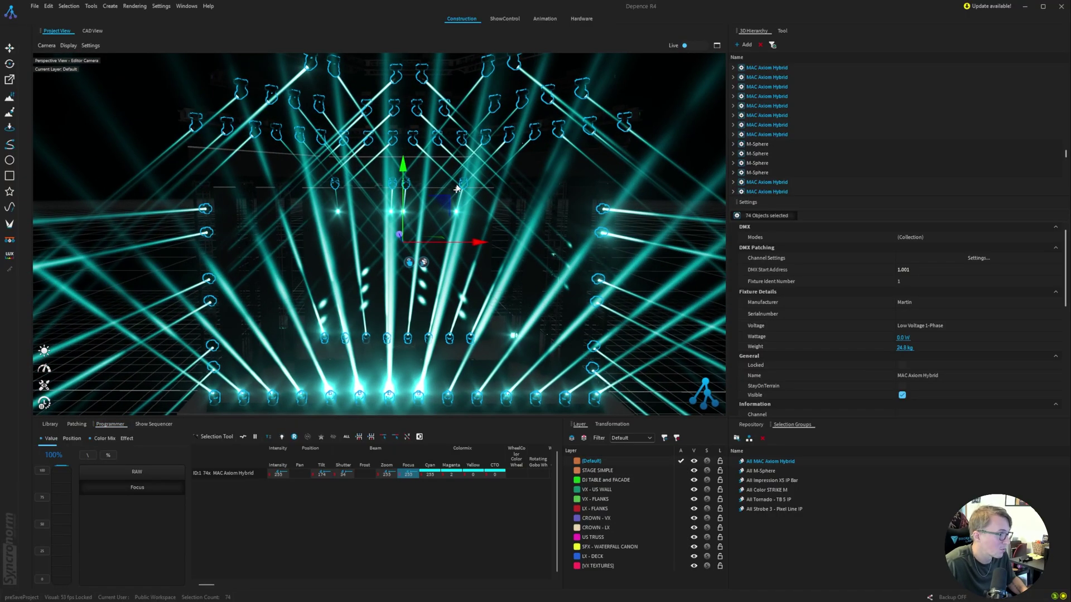
# Step: Rotate the four centre Axiom fixtures 180° on the Y axis
pyautogui.scroll(3, 393, 172)
pyautogui.scroll(-4, 344, 169)
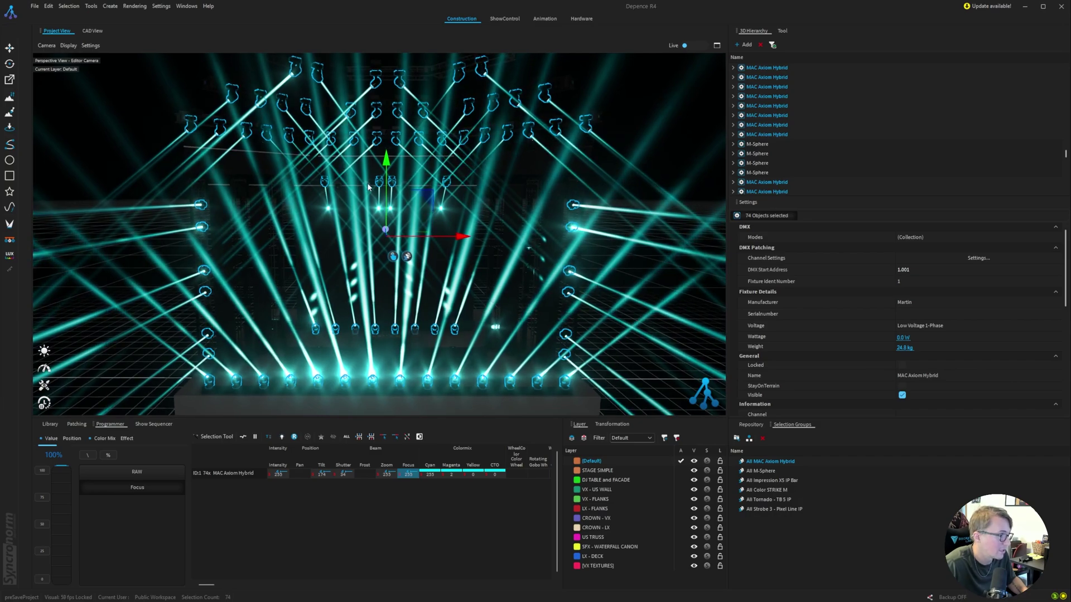
pyautogui.scroll(3, 365, 178)
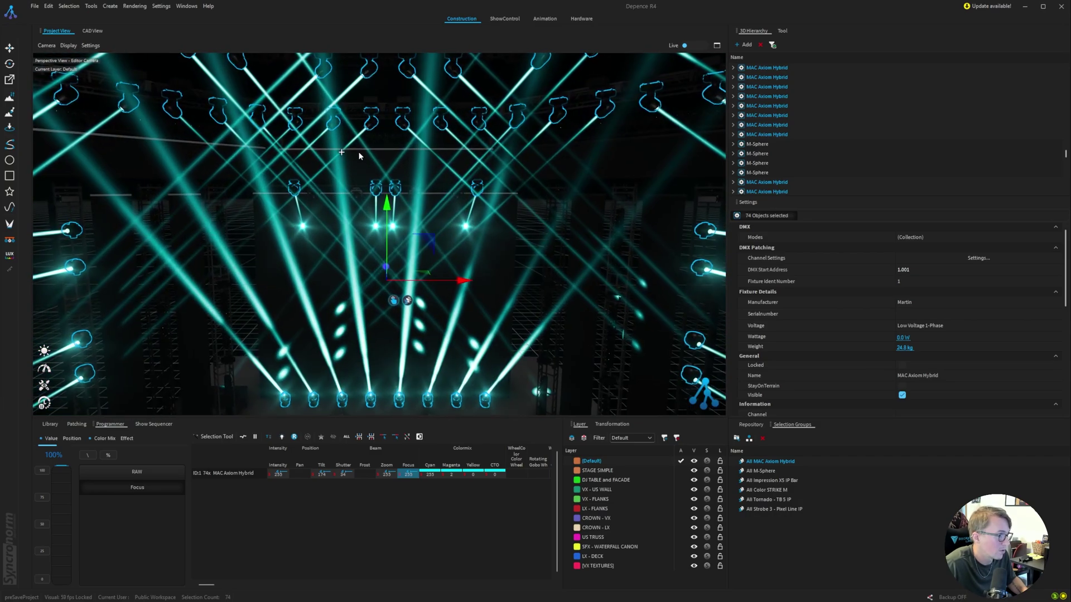
pyautogui.scroll(2, 361, 154)
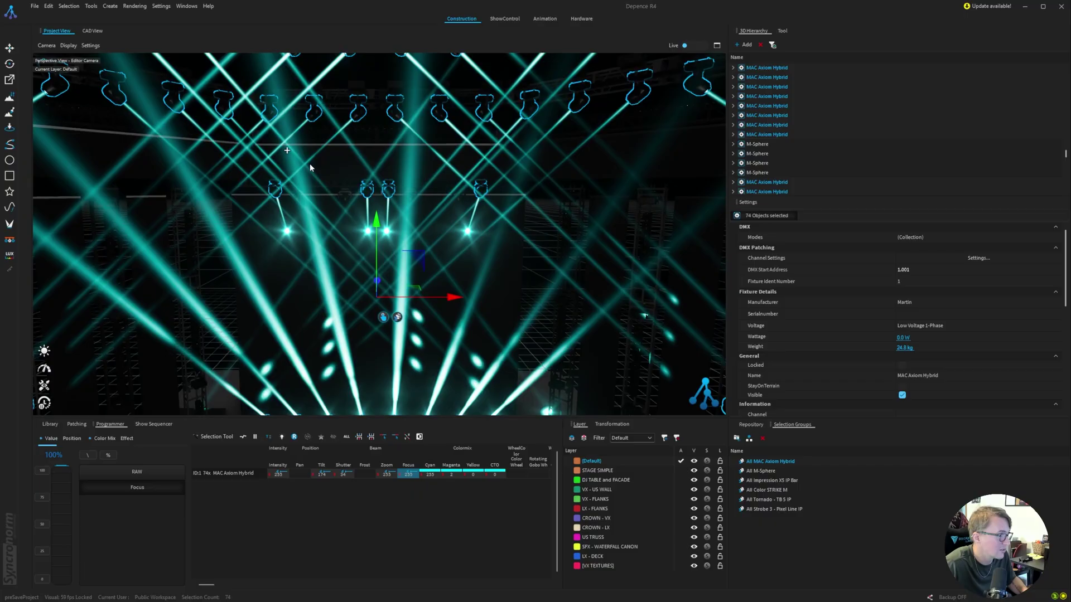
pyautogui.scroll(4, 390, 200)
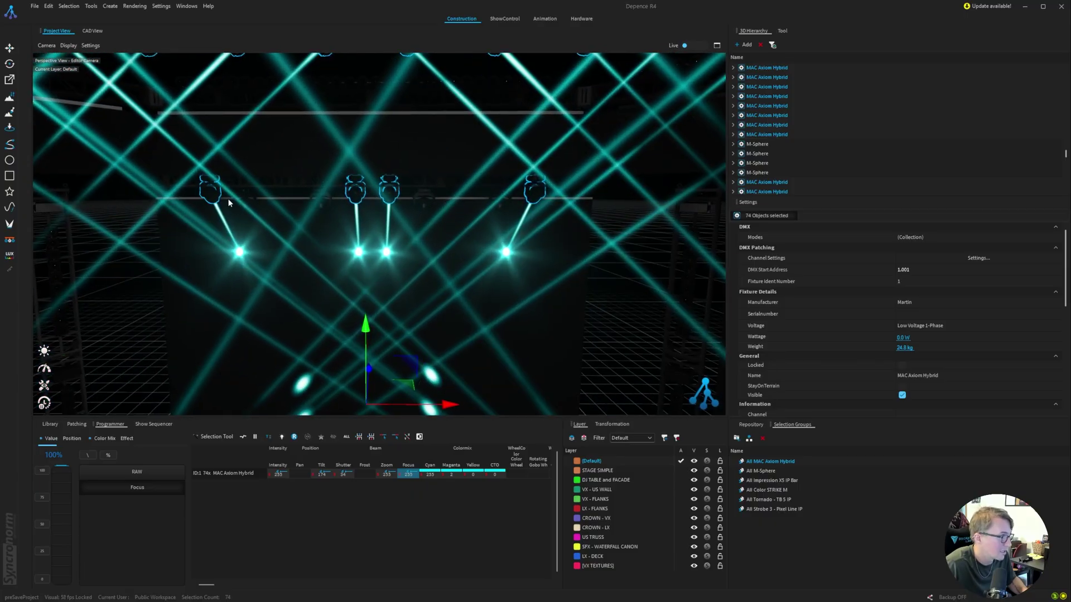
pyautogui.click(214, 193)
pyautogui.keyDown('ctrl'); pyautogui.click(354, 190); pyautogui.keyUp('ctrl')
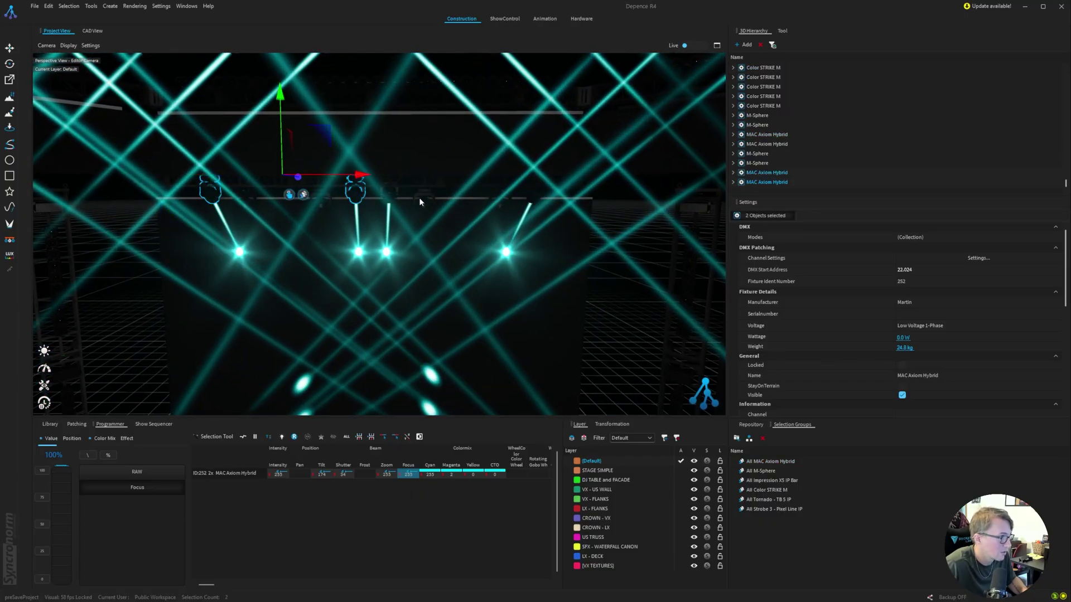
pyautogui.keyDown('ctrl'); pyautogui.click(390, 191); pyautogui.keyUp('ctrl')
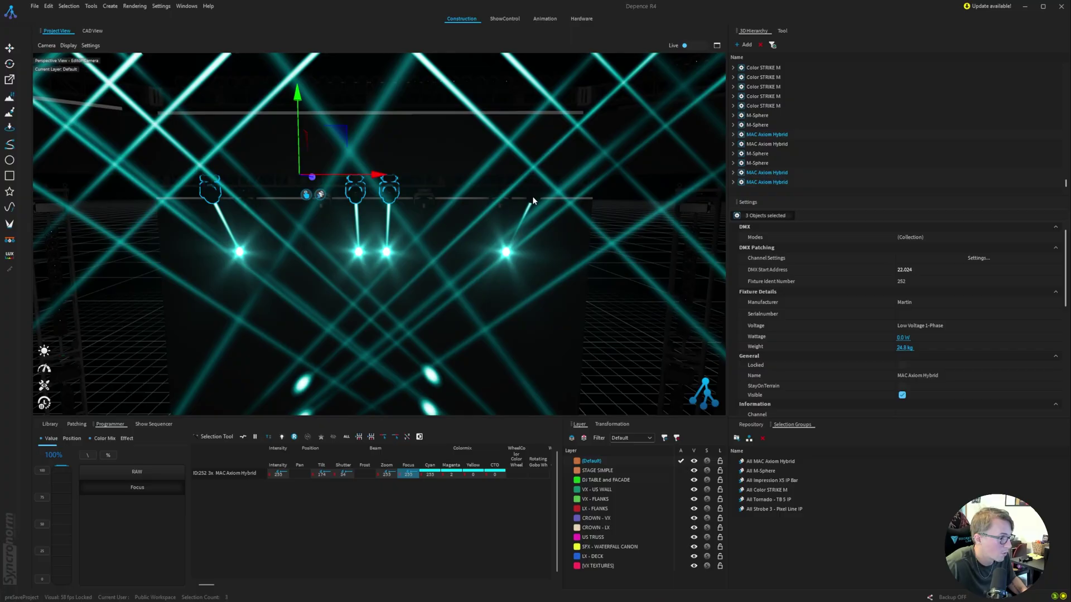
pyautogui.keyDown('ctrl'); pyautogui.click(533, 200); pyautogui.keyUp('ctrl')
pyautogui.click(611, 423)
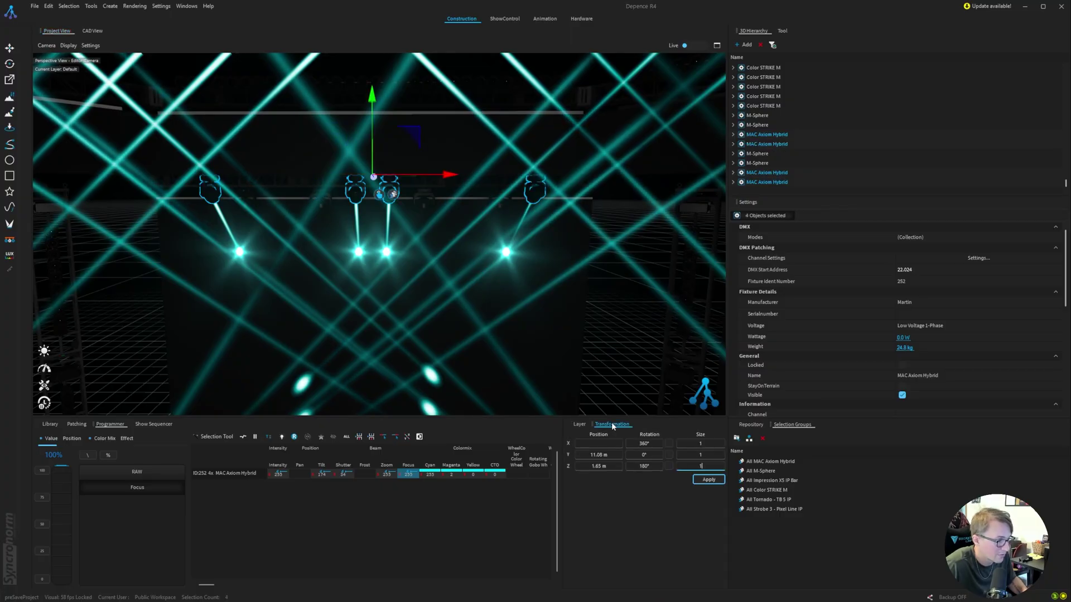
pyautogui.click(638, 455)
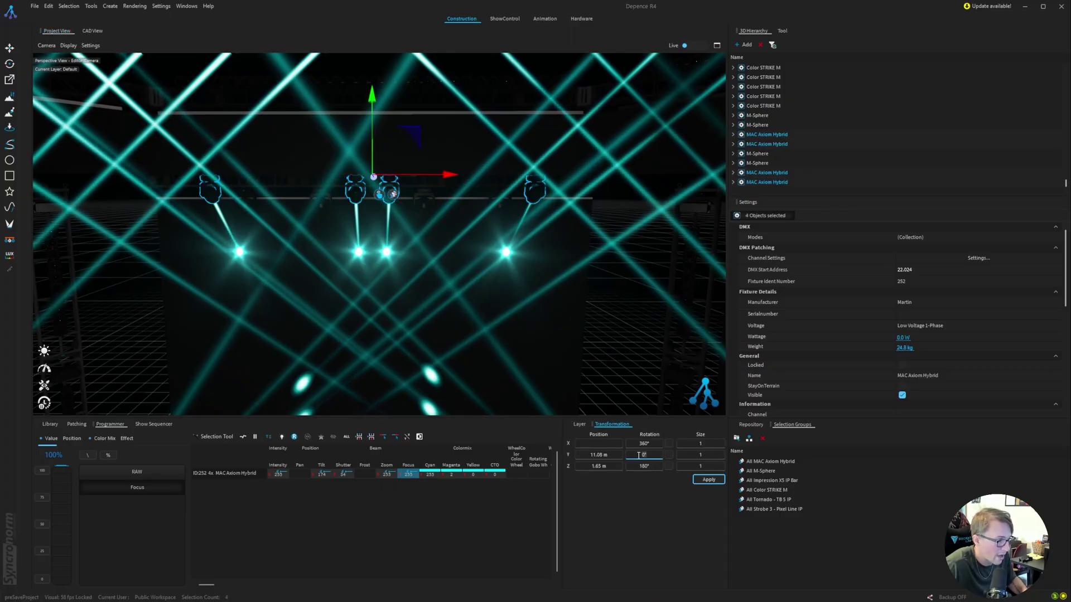
pyautogui.write('18')
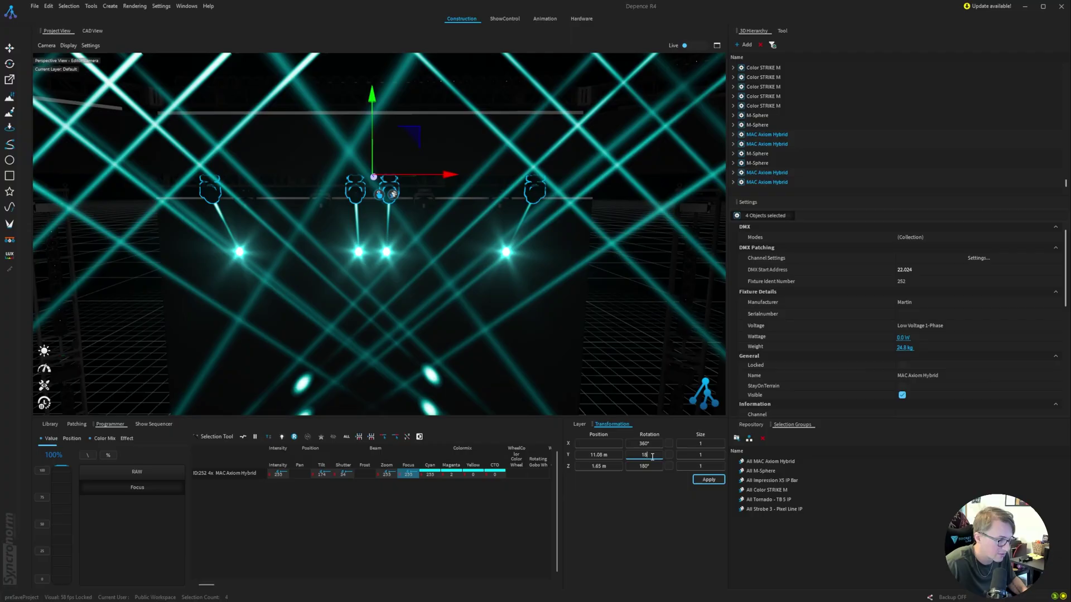
pyautogui.write('0')
pyautogui.press('Return')
# Step: Brighten the ambient light so the trusses and fixtures show behind the cyan beams
pyautogui.moveTo(530, 325)
pyautogui.mouseDown(button='middle')
pyautogui.moveTo(441, 289)
pyautogui.moveTo(431, 270)
pyautogui.mouseUp(button='middle')
pyautogui.scroll(-3, 441, 290)
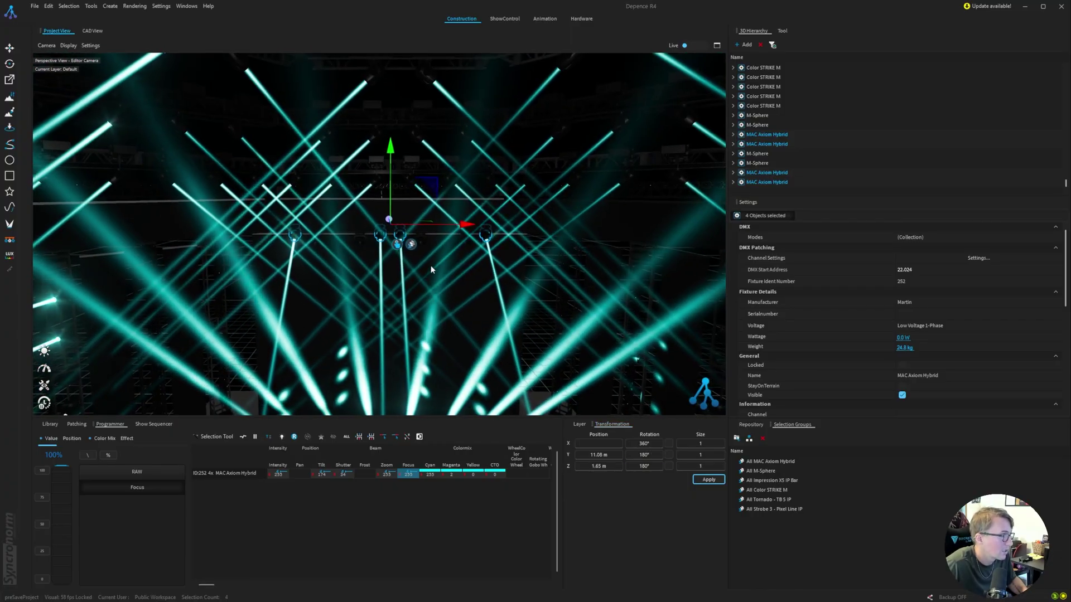
pyautogui.scroll(-5, 431, 270)
pyautogui.scroll(3, 261, 161)
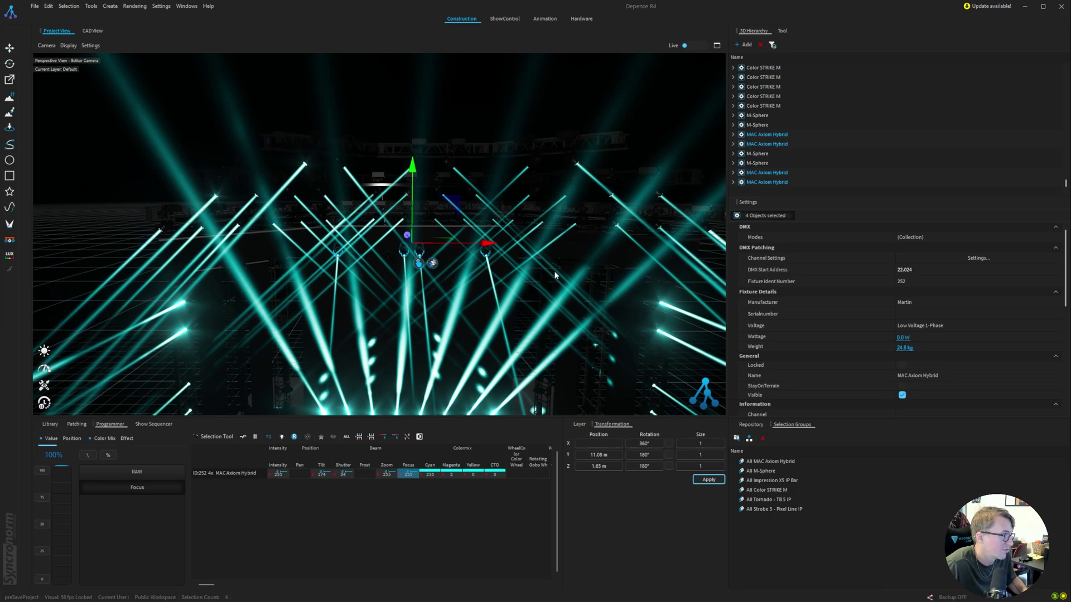
pyautogui.scroll(5, 312, 188)
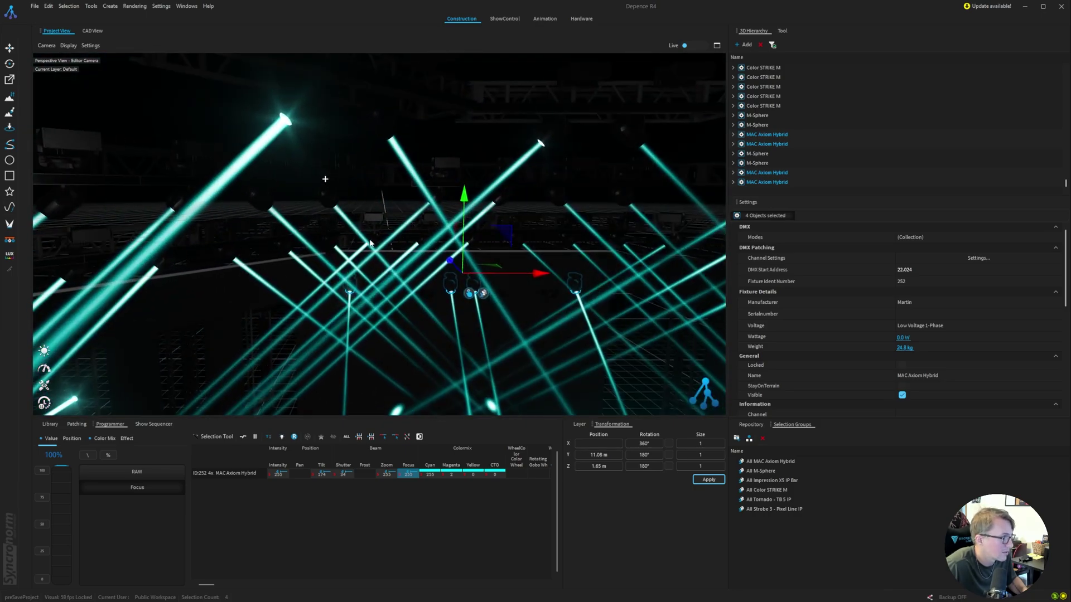
pyautogui.scroll(3, 276, 176)
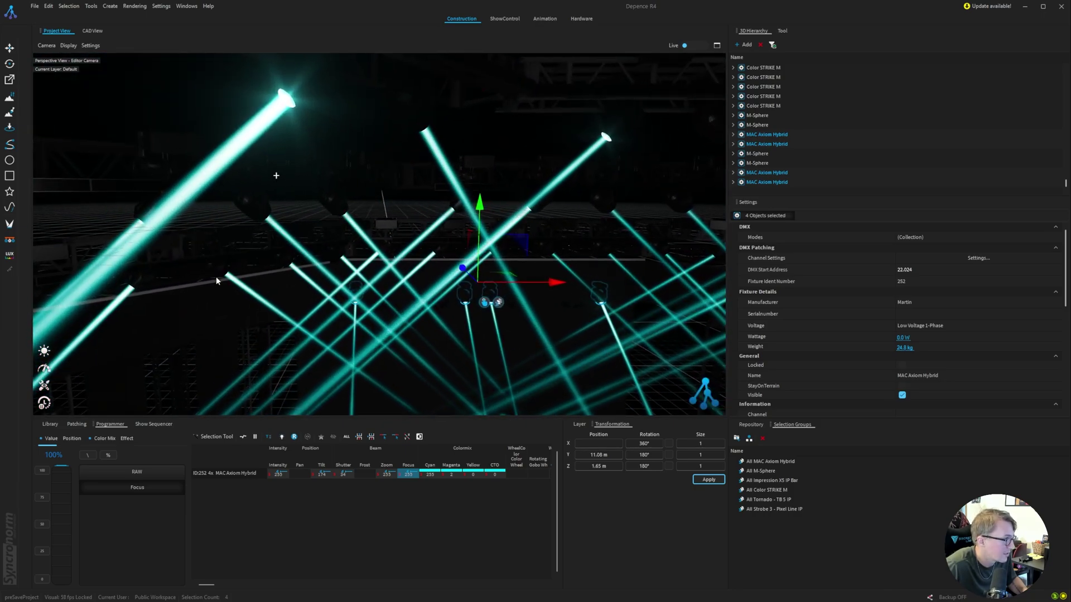
pyautogui.click(44, 353)
pyautogui.moveTo(111, 353); pyautogui.dragTo(182, 353)
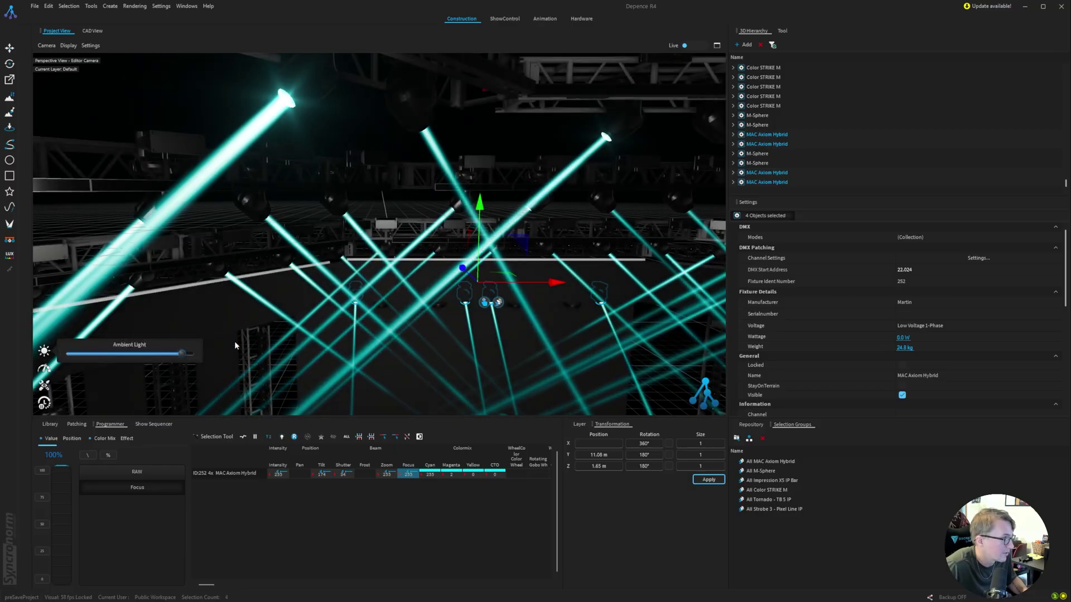
pyautogui.scroll(-3, 232, 314)
pyautogui.scroll(2, 457, 174)
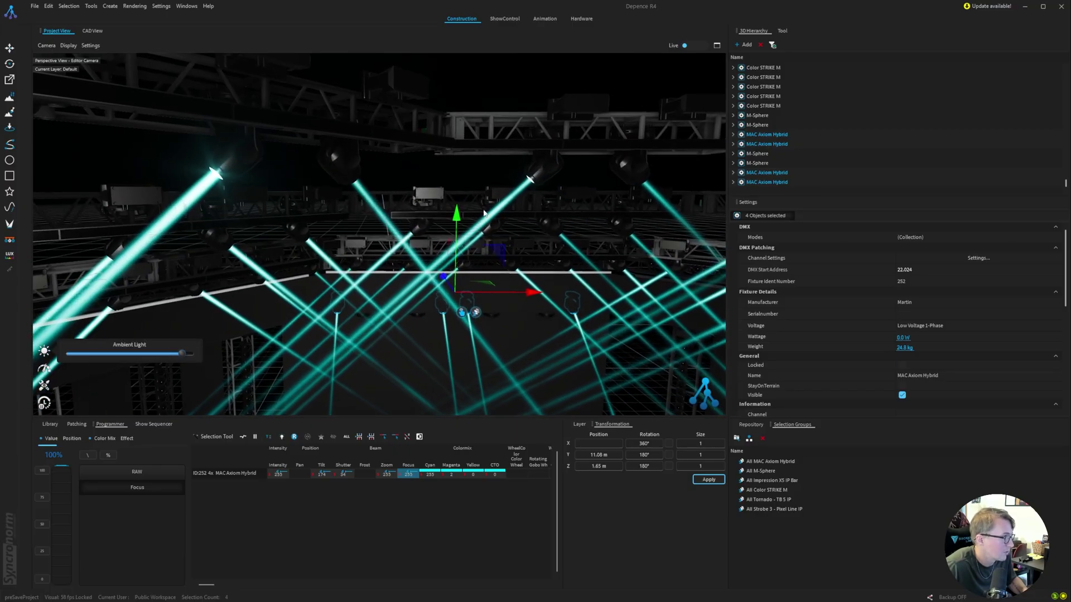
pyautogui.click(193, 291)
pyautogui.keyDown('ctrl'); pyautogui.click(257, 277); pyautogui.keyUp('ctrl')
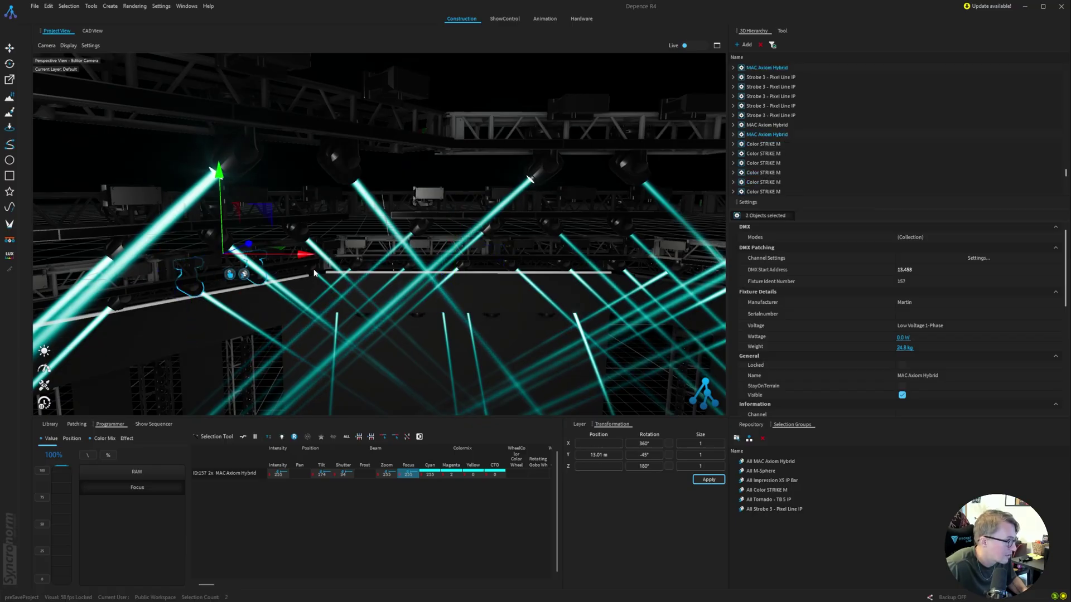
pyautogui.keyDown('ctrl'); pyautogui.click(214, 229); pyautogui.keyUp('ctrl')
pyautogui.keyDown('ctrl'); pyautogui.click(307, 260); pyautogui.keyUp('ctrl')
pyautogui.keyDown('ctrl'); pyautogui.click(285, 233); pyautogui.keyUp('ctrl')
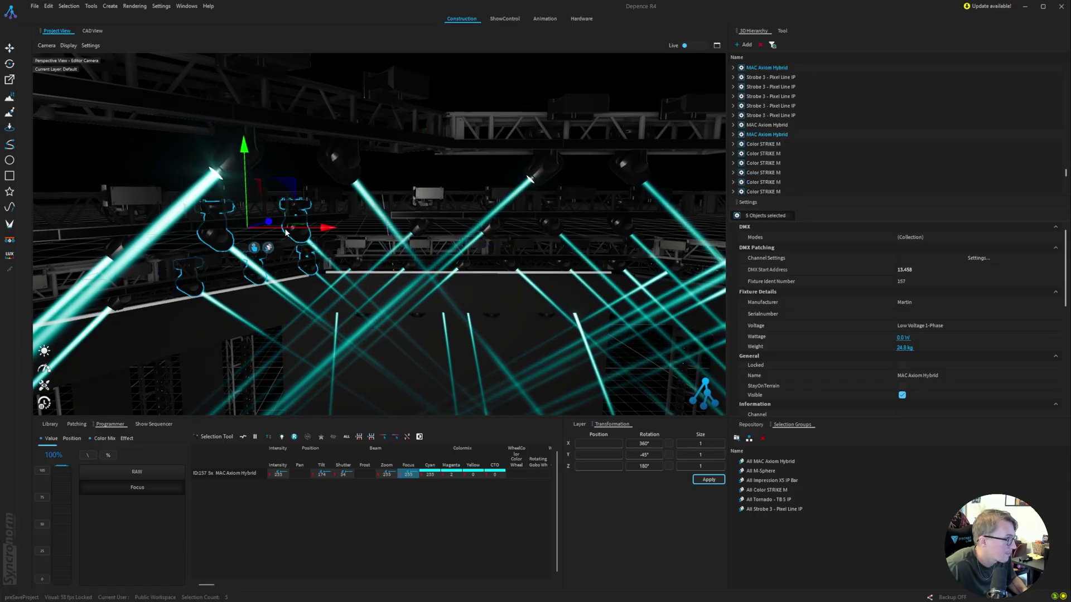
pyautogui.keyDown('ctrl'); pyautogui.click(336, 151); pyautogui.keyUp('ctrl')
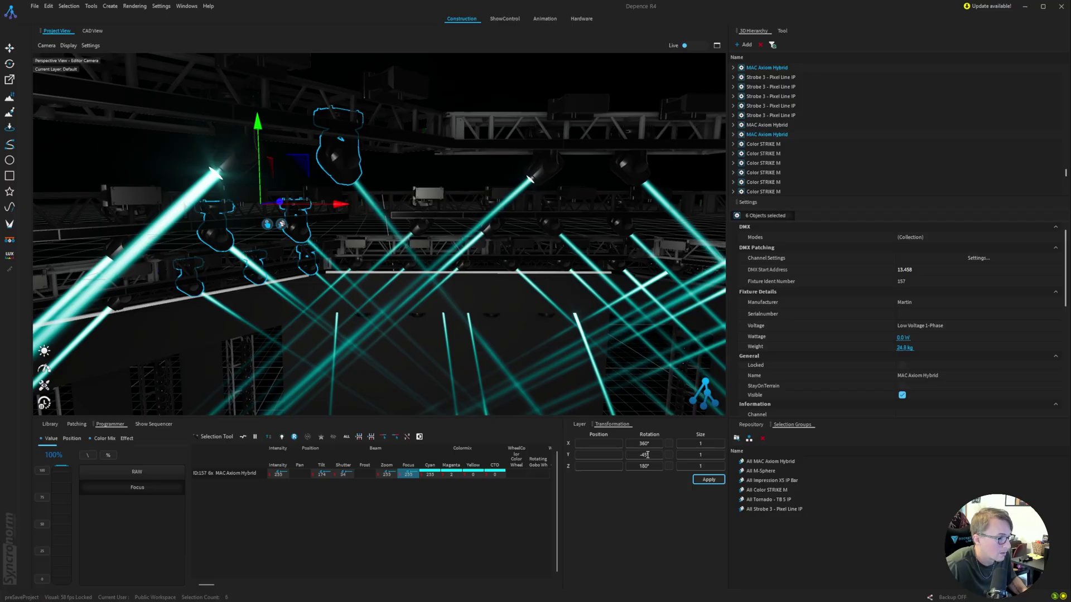
pyautogui.moveTo(652, 454); pyautogui.dragTo(638, 454)
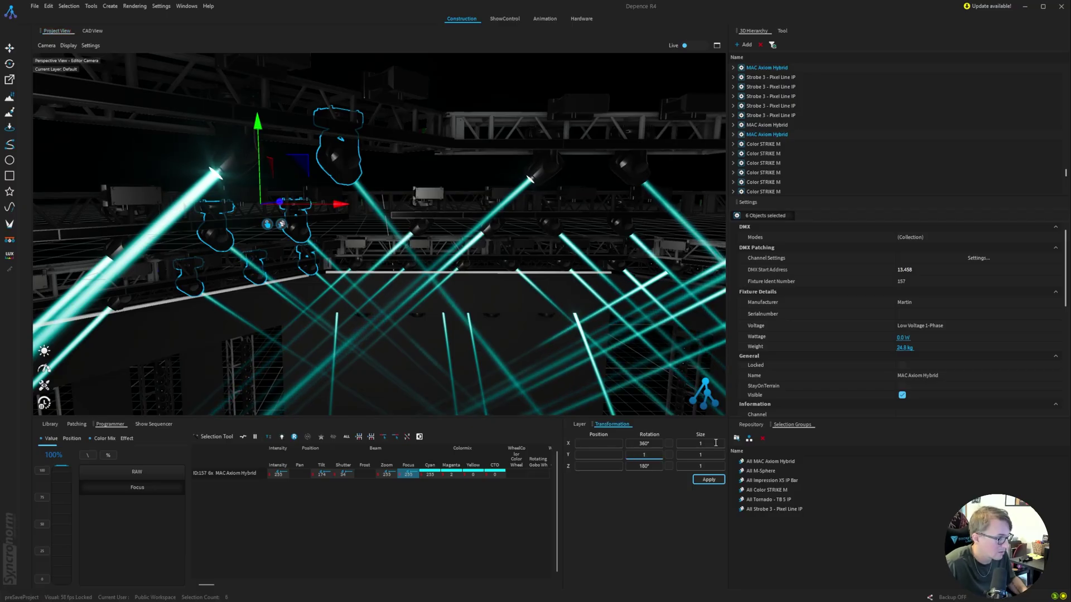
pyautogui.press('Return')
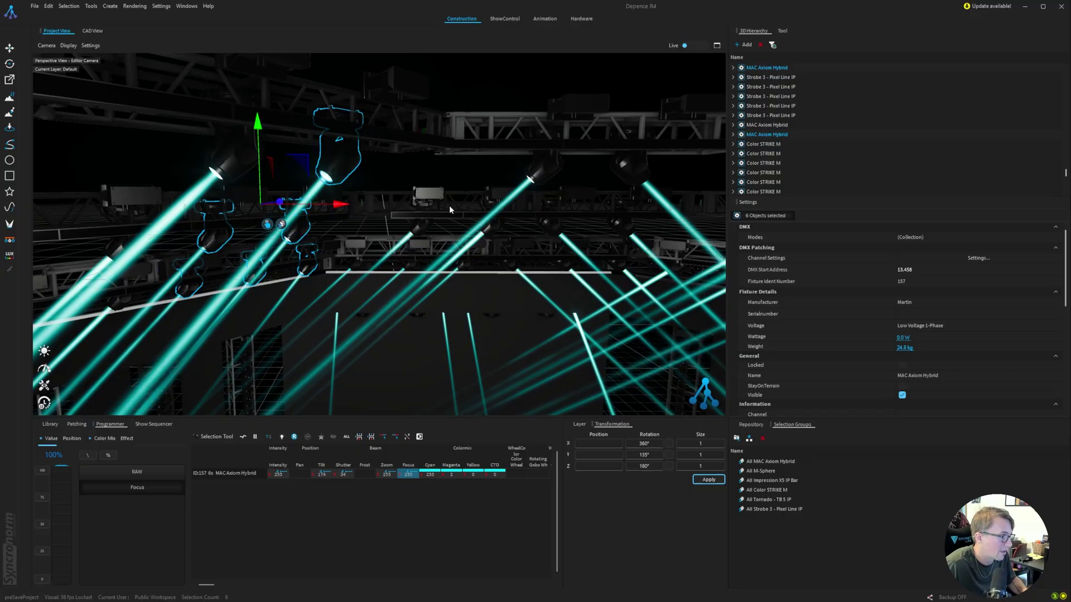
pyautogui.scroll(-3, 385, 161)
pyautogui.moveTo(367, 151); pyautogui.dragTo(390, 271, button='right')
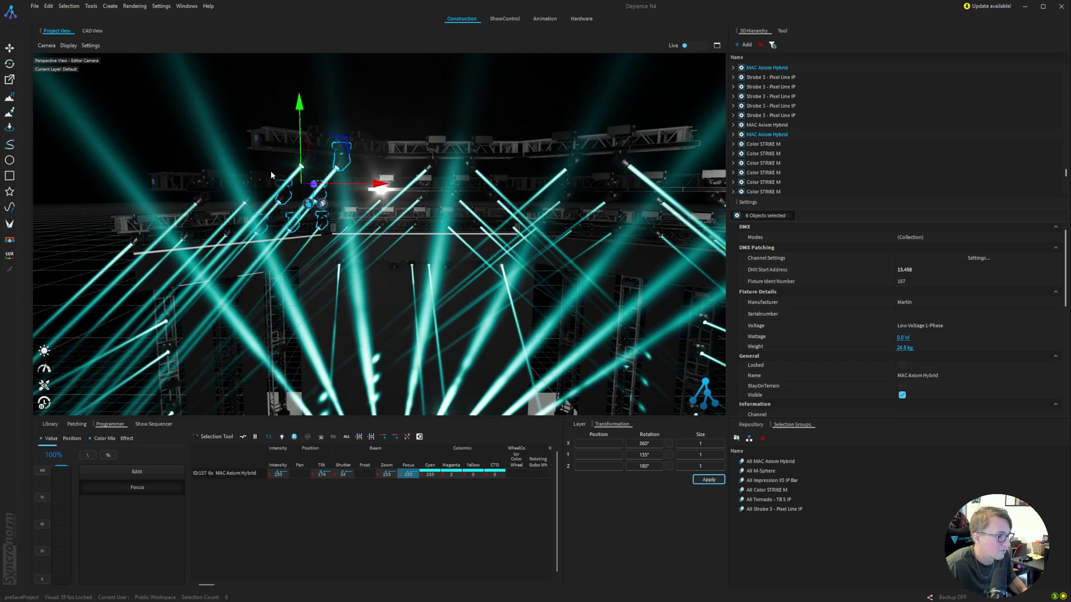
pyautogui.scroll(-1, 235, 154)
pyautogui.moveTo(253, 182); pyautogui.dragTo(258, 165, button='right')
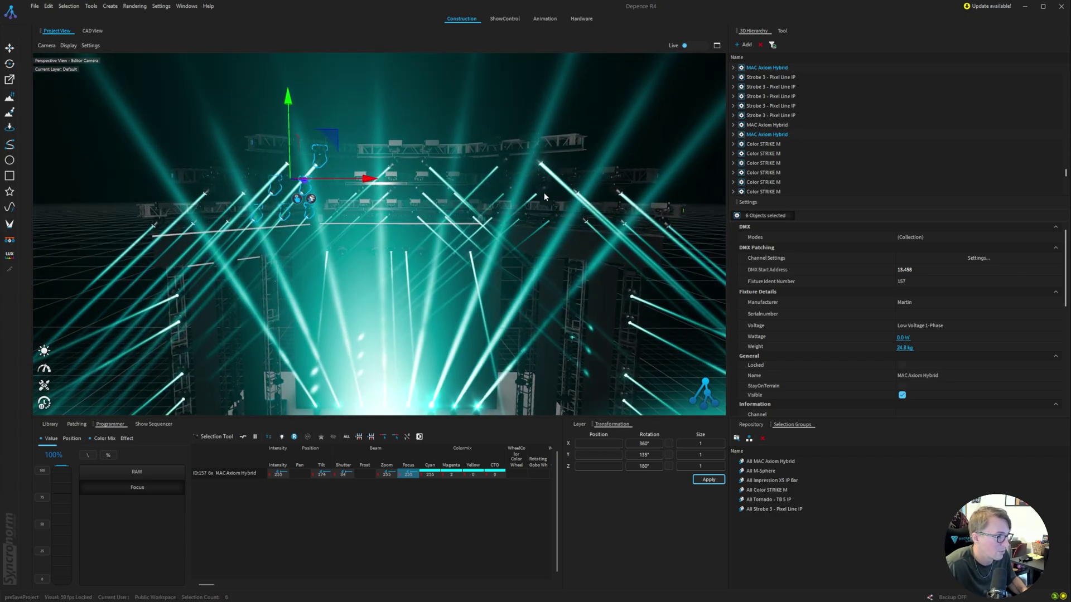
pyautogui.moveTo(547, 194); pyautogui.dragTo(536, 159, button='right')
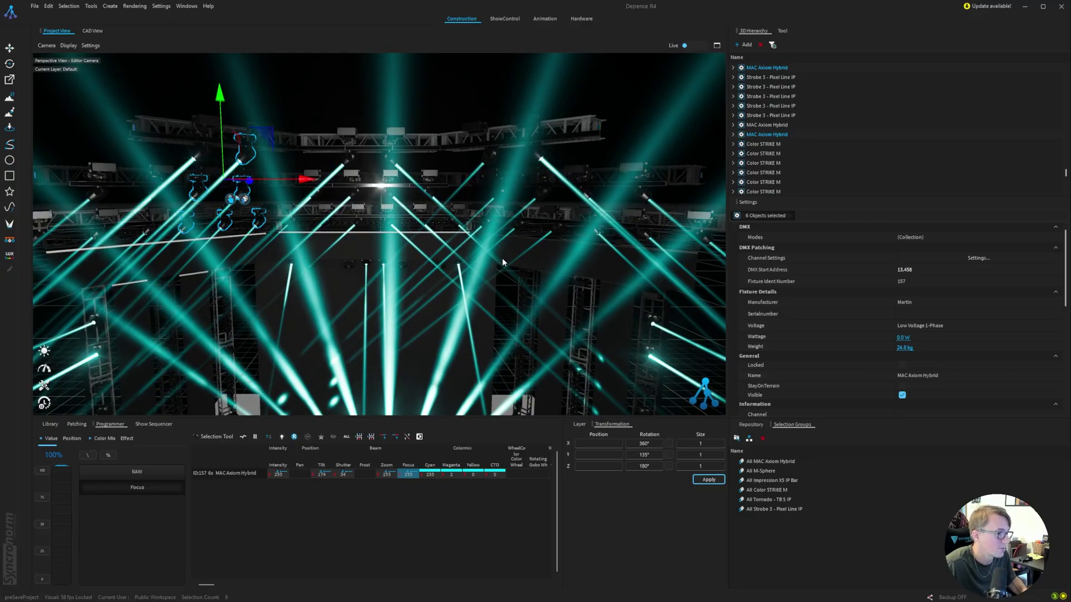
pyautogui.moveTo(502, 259); pyautogui.dragTo(583, 160, button='right')
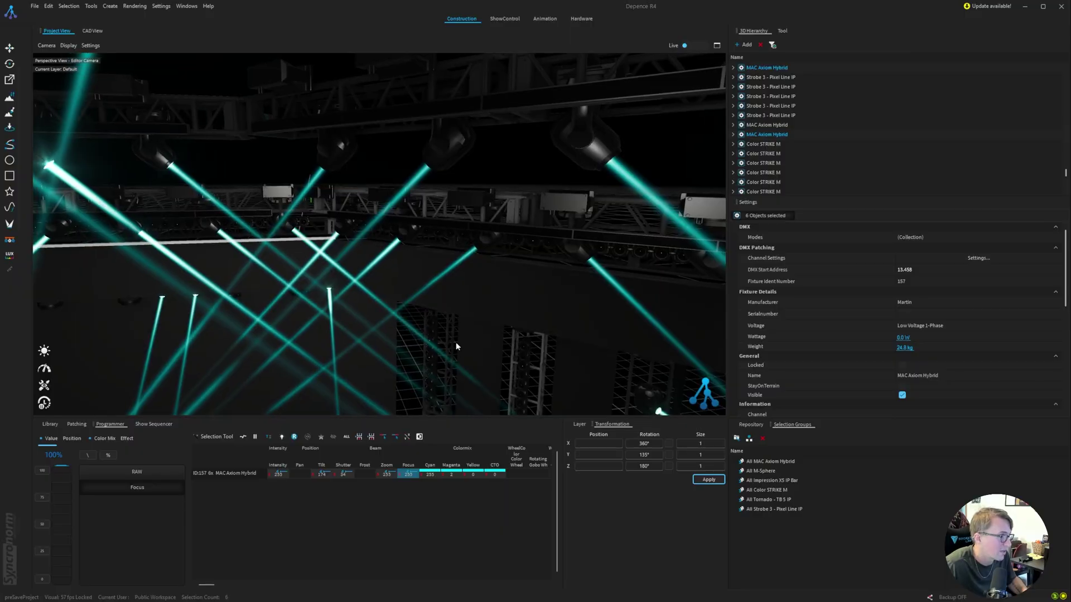
# Step: Set Rotation Y to 135 for the selected overhead-truss Axiom fixtures
pyautogui.moveTo(457, 342); pyautogui.dragTo(452, 301, button='right')
pyautogui.click(468, 273)
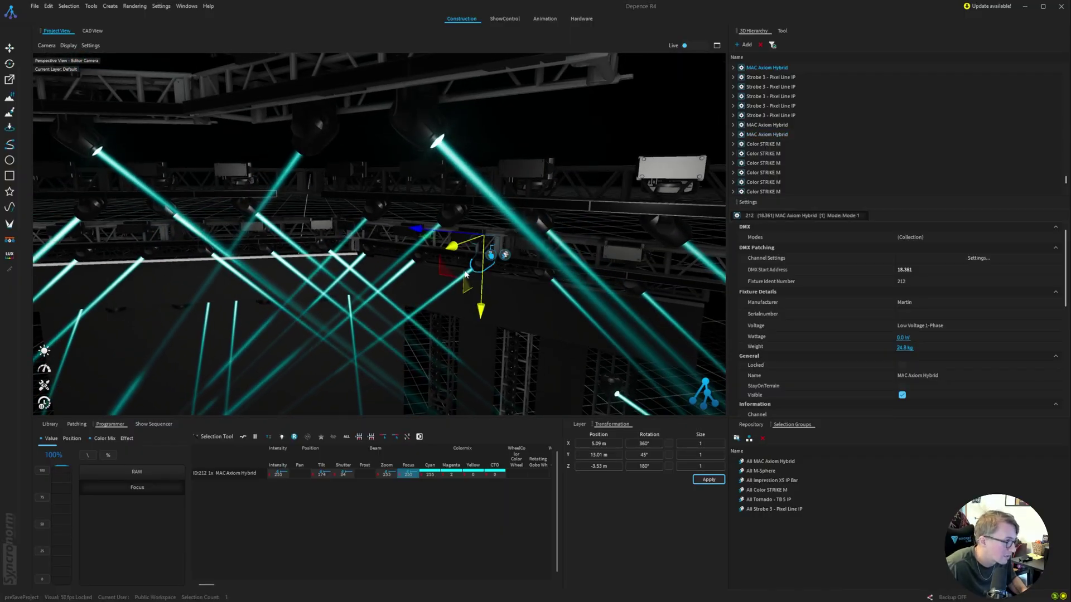
pyautogui.keyDown('ctrl'); pyautogui.click(372, 241); pyautogui.keyUp('ctrl')
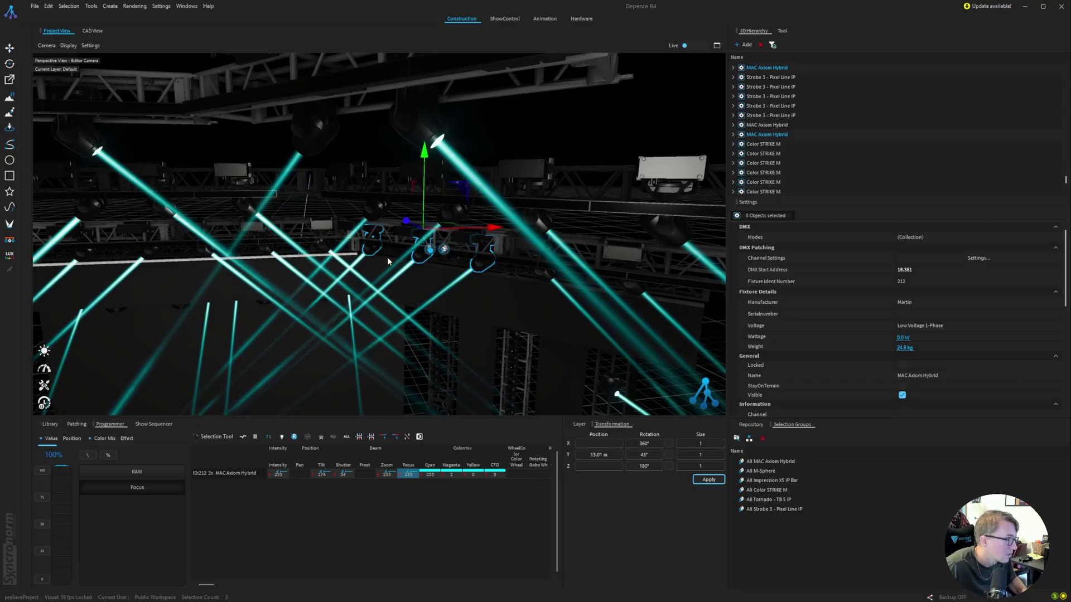
pyautogui.keyDown('ctrl'); pyautogui.click(455, 214); pyautogui.keyUp('ctrl')
pyautogui.keyDown('ctrl'); pyautogui.click(375, 212); pyautogui.keyUp('ctrl')
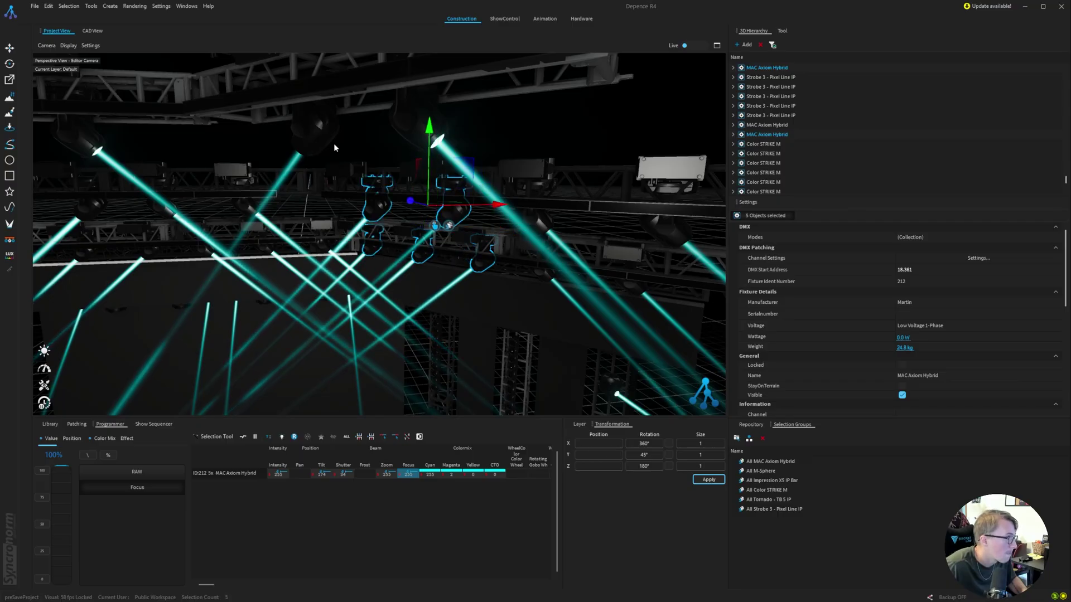
pyautogui.keyDown('ctrl'); pyautogui.click(320, 131); pyautogui.keyUp('ctrl')
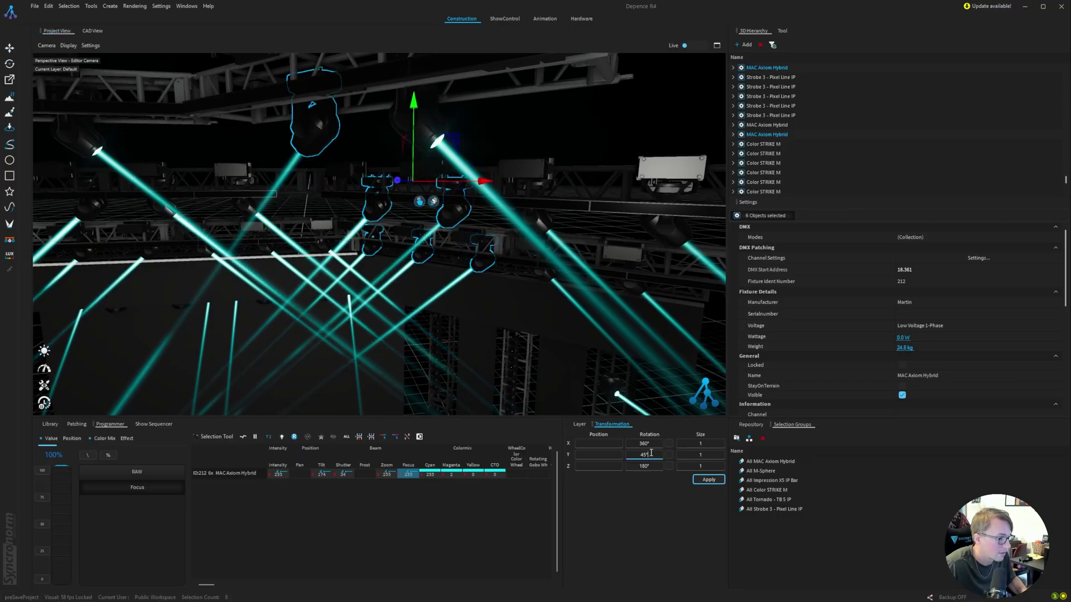
pyautogui.write('135')
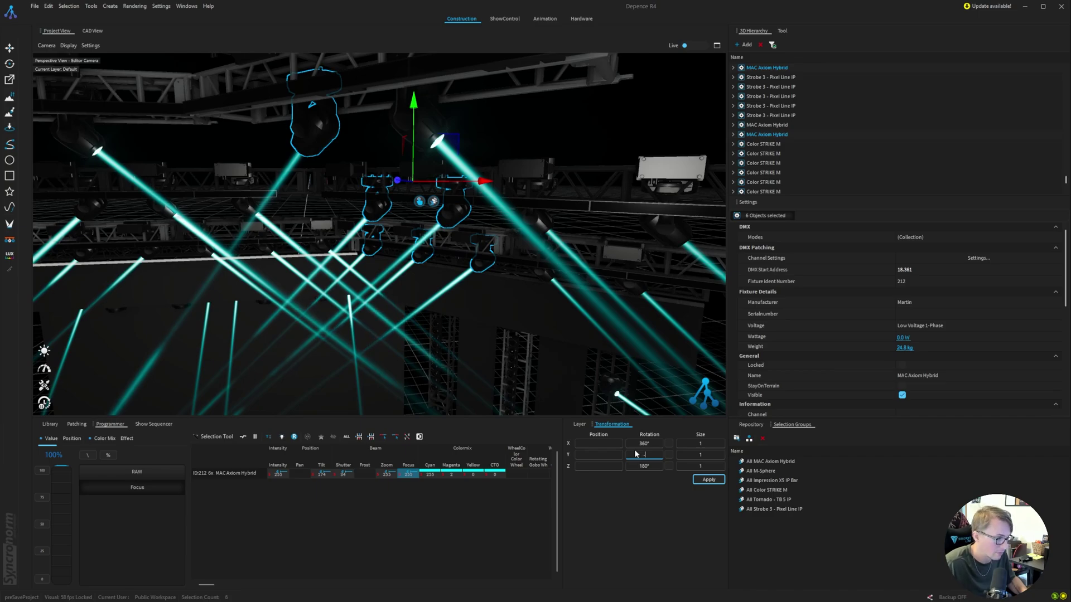
pyautogui.press('Return')
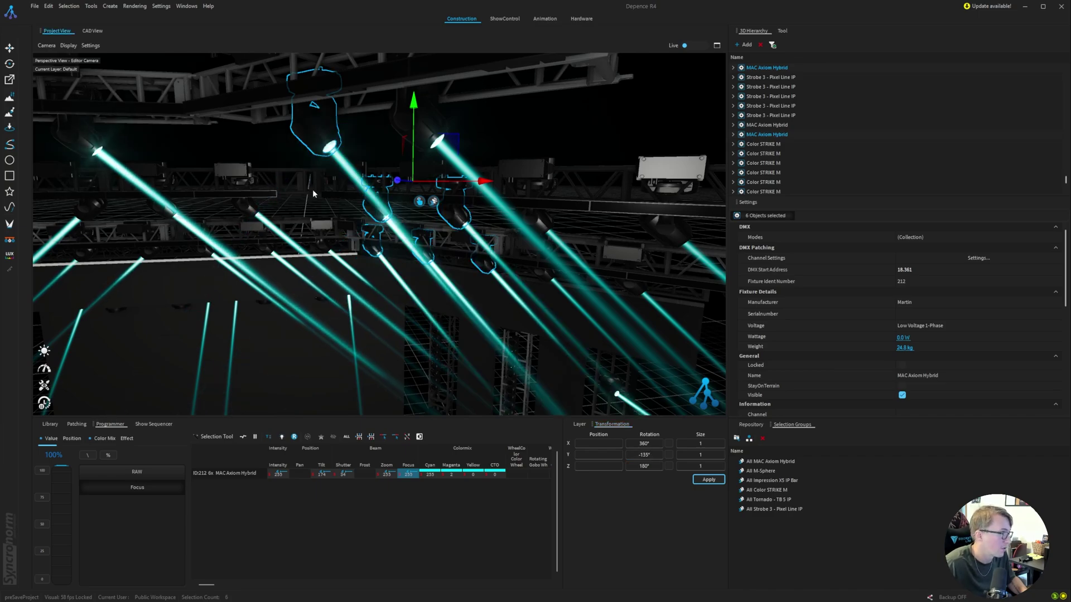
# Step: Deselect the fixtures and zoom out to a straight-on view of the stage
pyautogui.click(516, 129)
pyautogui.scroll(-5, 521, 128)
pyautogui.scroll(-10, 528, 98)
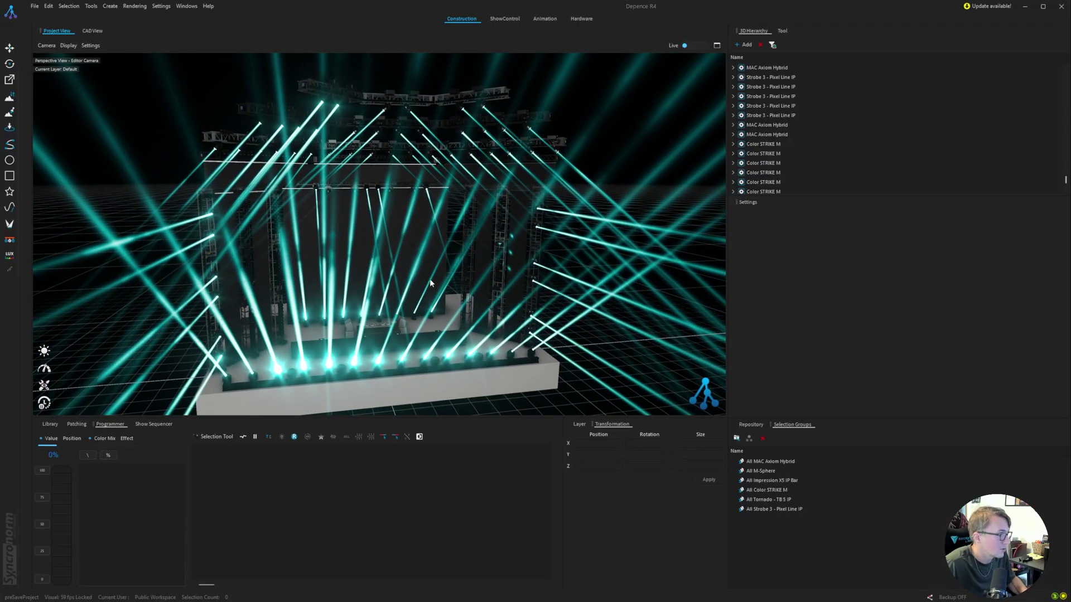
pyautogui.moveTo(429, 279); pyautogui.dragTo(418, 276, button='middle')
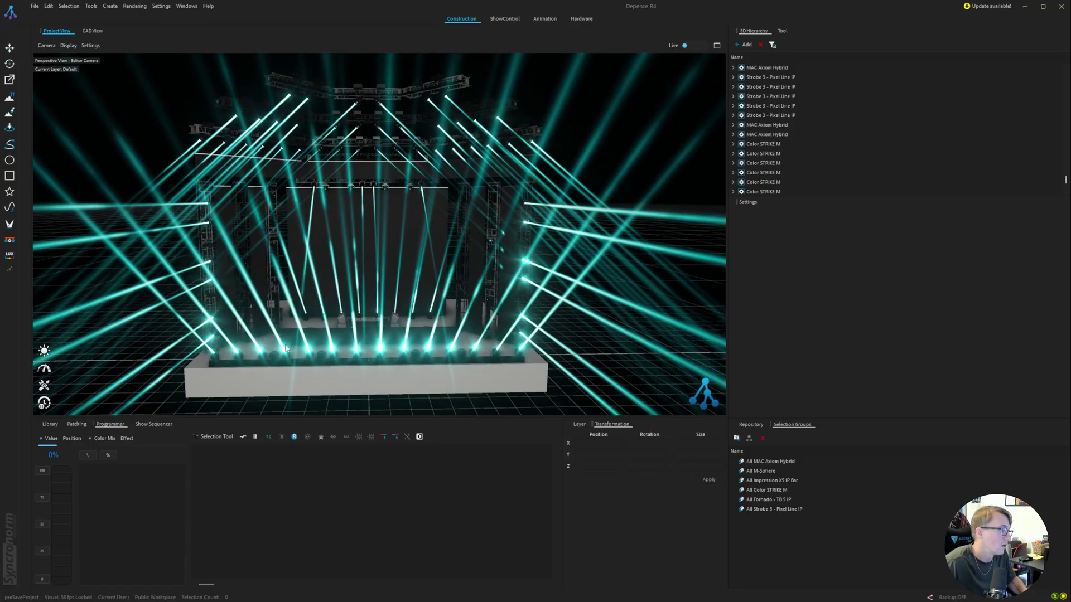
pyautogui.scroll(10, 160, 312)
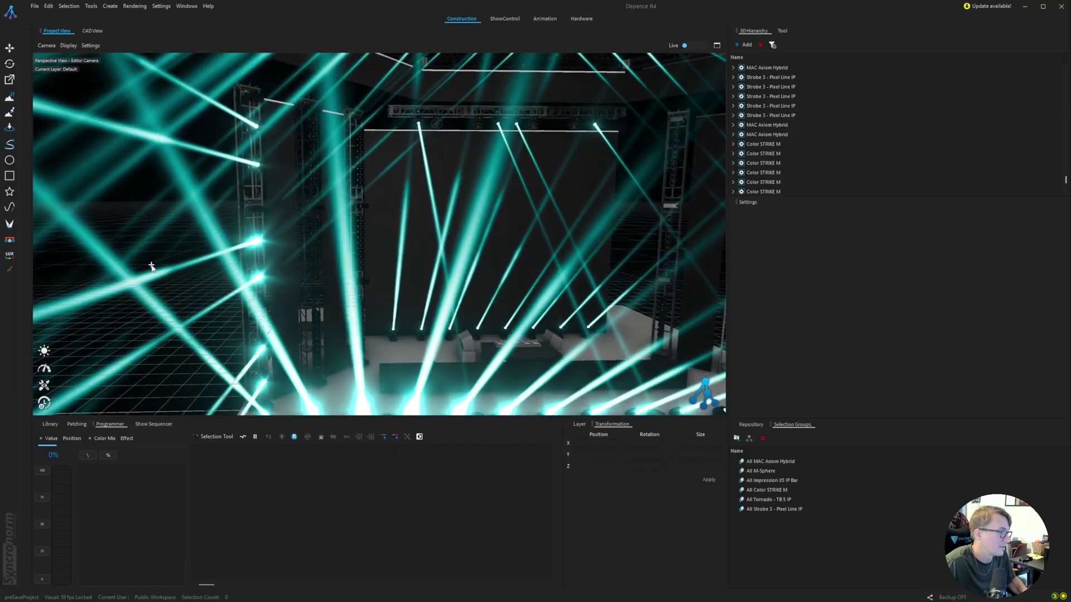
pyautogui.scroll(8, 151, 268)
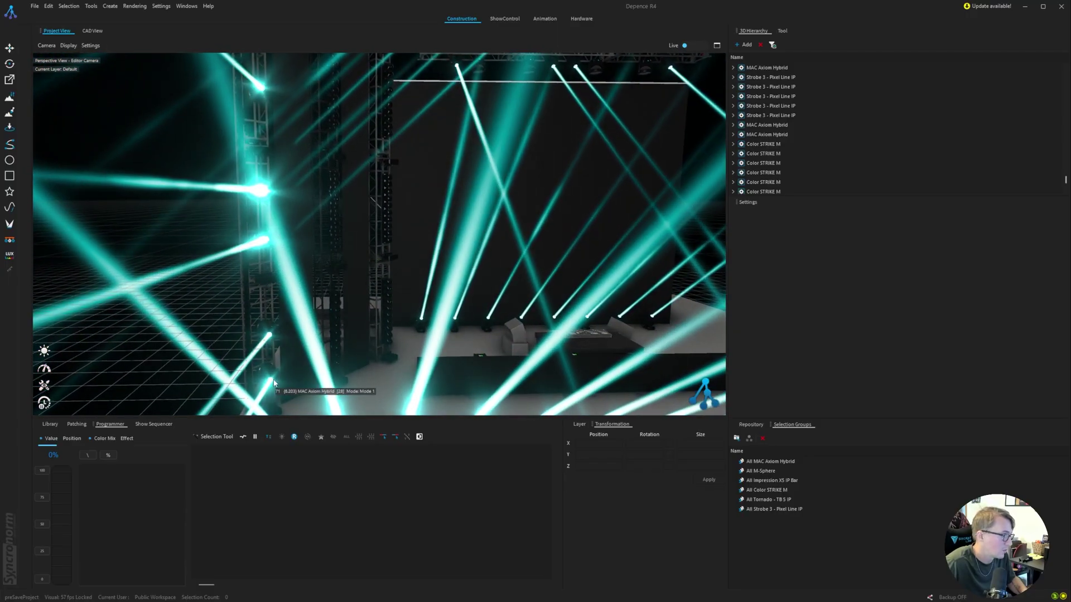
# Step: Select the six Axiom fixtures on the left tower
pyautogui.click(273, 365)
pyautogui.keyDown('ctrl'); pyautogui.click(264, 238); pyautogui.keyUp('ctrl')
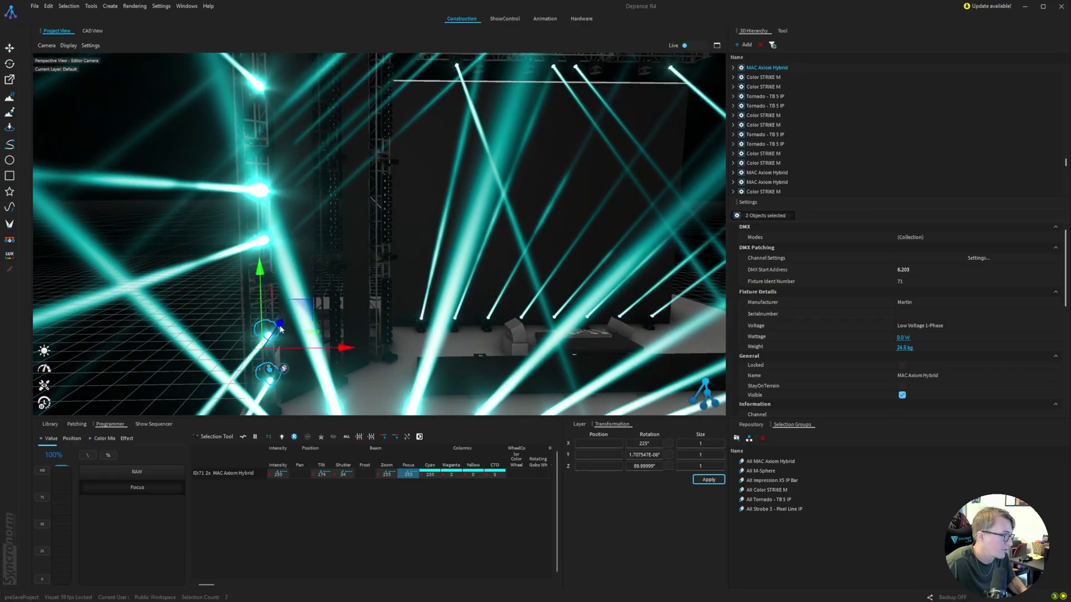
pyautogui.keyDown('ctrl'); pyautogui.click(264, 238); pyautogui.keyUp('ctrl')
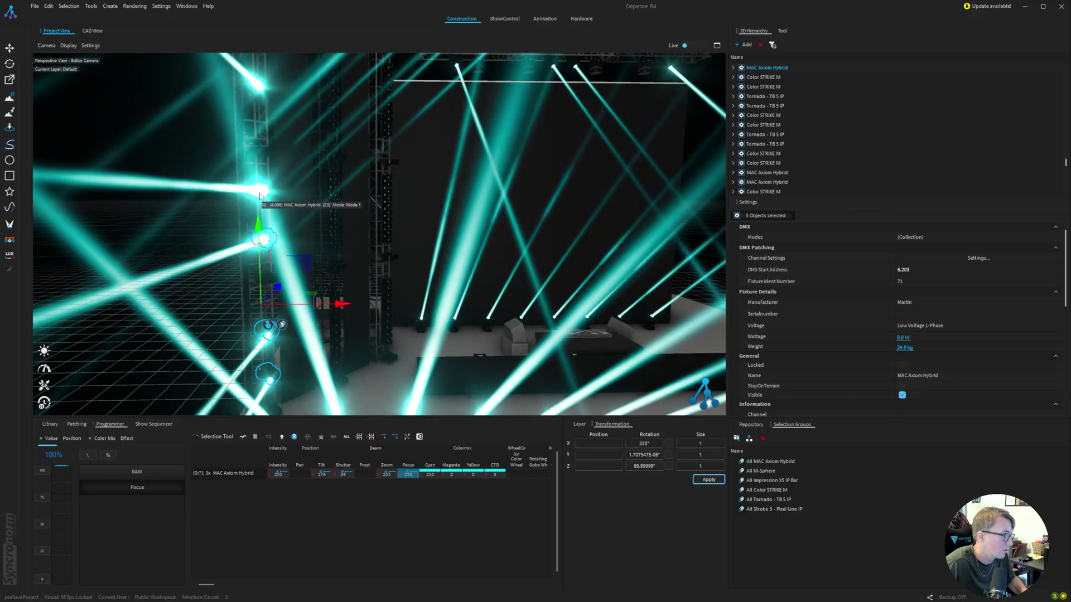
pyautogui.keyDown('ctrl'); pyautogui.click(261, 189); pyautogui.keyUp('ctrl')
pyautogui.scroll(-2, 385, 394)
pyautogui.scroll(-4, 397, 169)
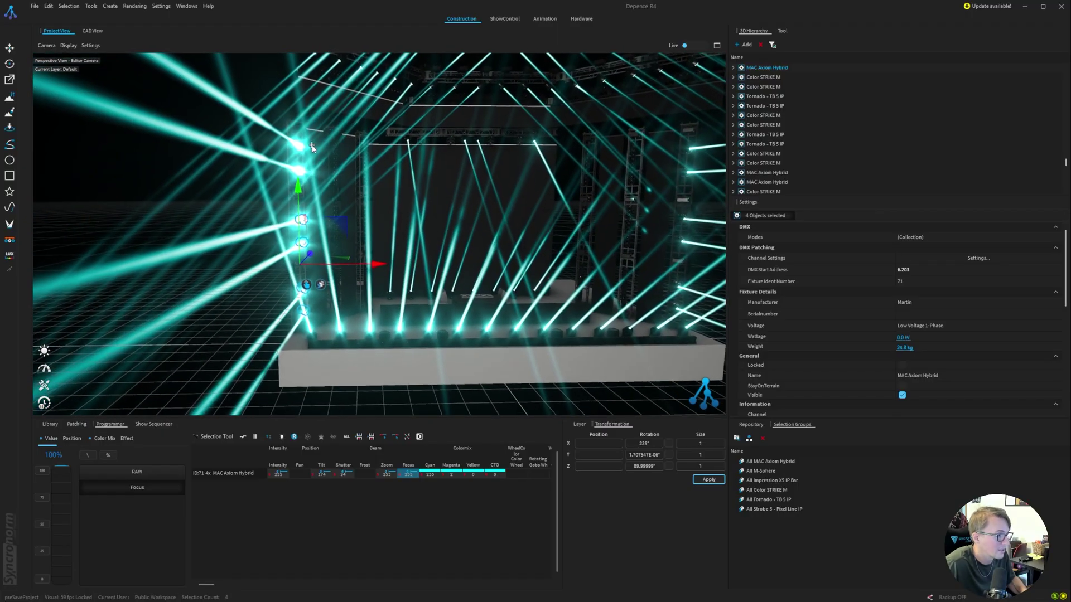
pyautogui.scroll(3, 307, 144)
pyautogui.scroll(2, 308, 143)
pyautogui.keyDown('ctrl'); pyautogui.click(297, 150); pyautogui.keyUp('ctrl')
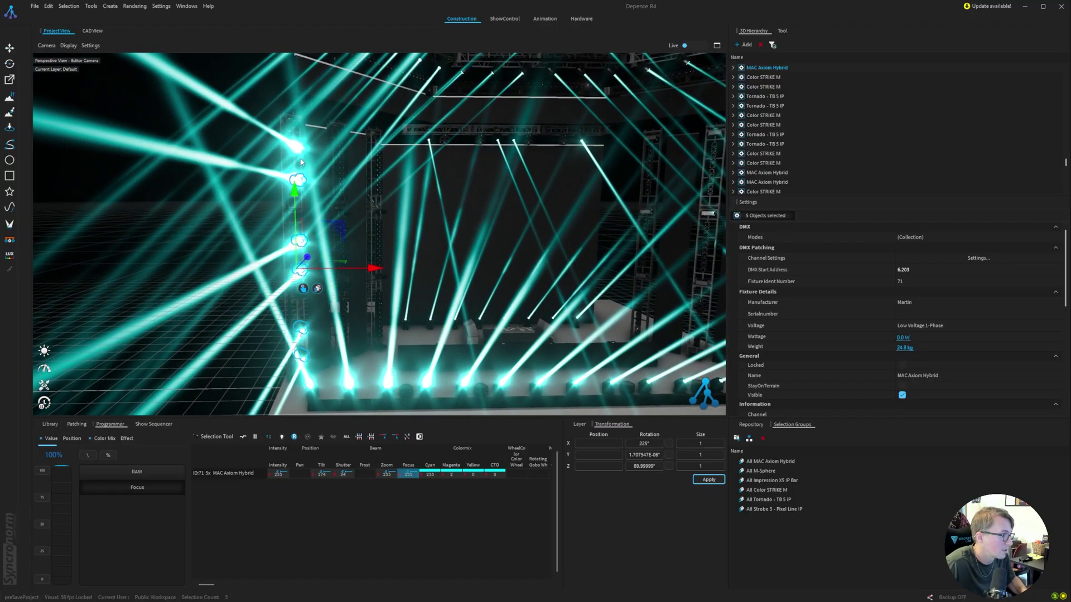
pyautogui.keyDown('ctrl'); pyautogui.click(297, 148); pyautogui.keyUp('ctrl')
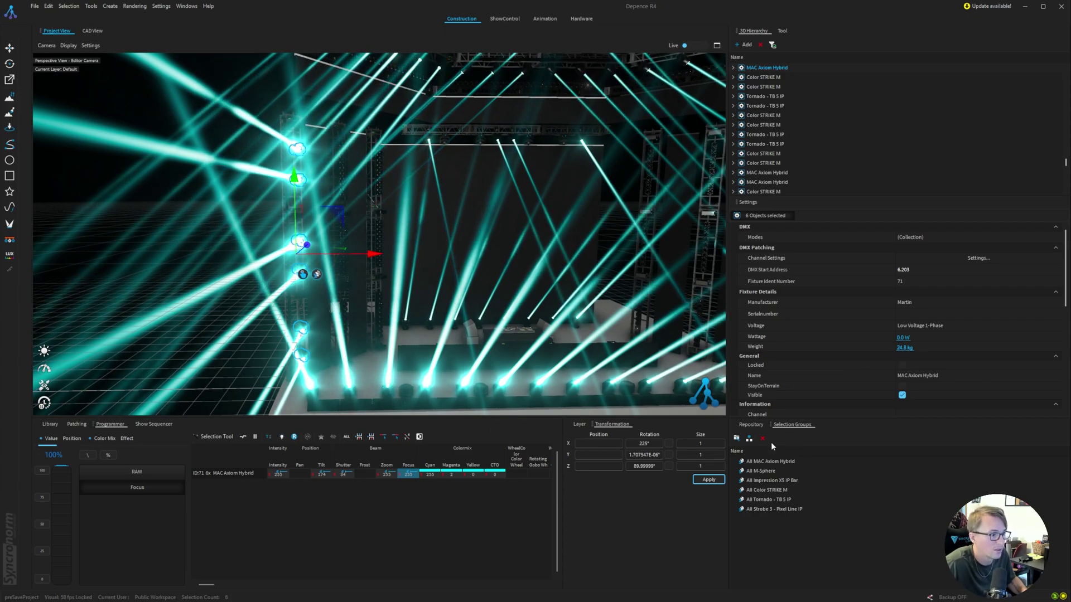
# Step: Save them as a new selection group named 'AXIOM - SR TOWER'
pyautogui.click(748, 439)
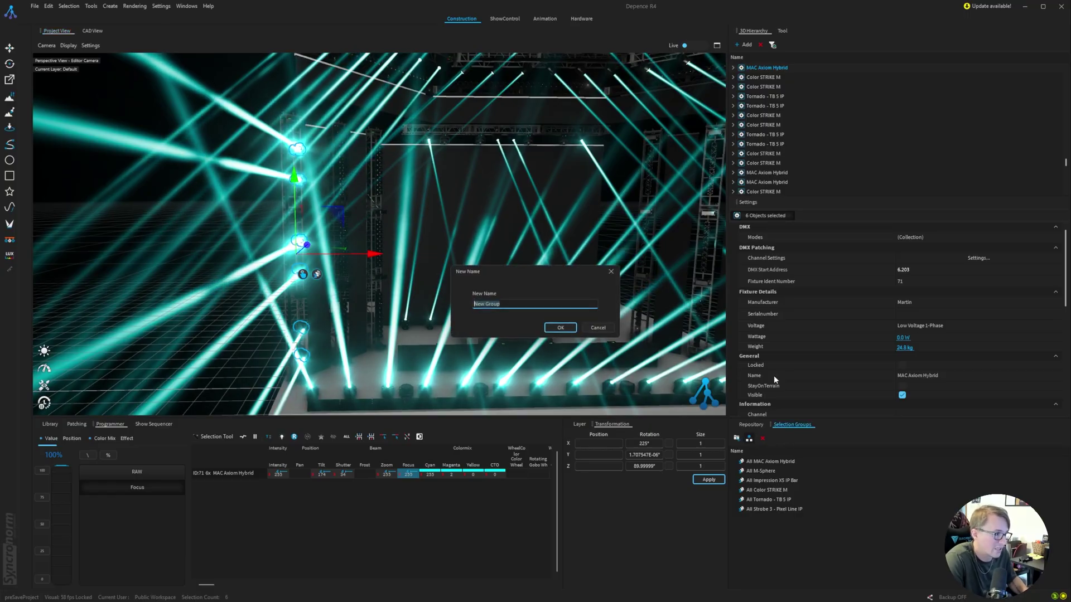
pyautogui.write('x')
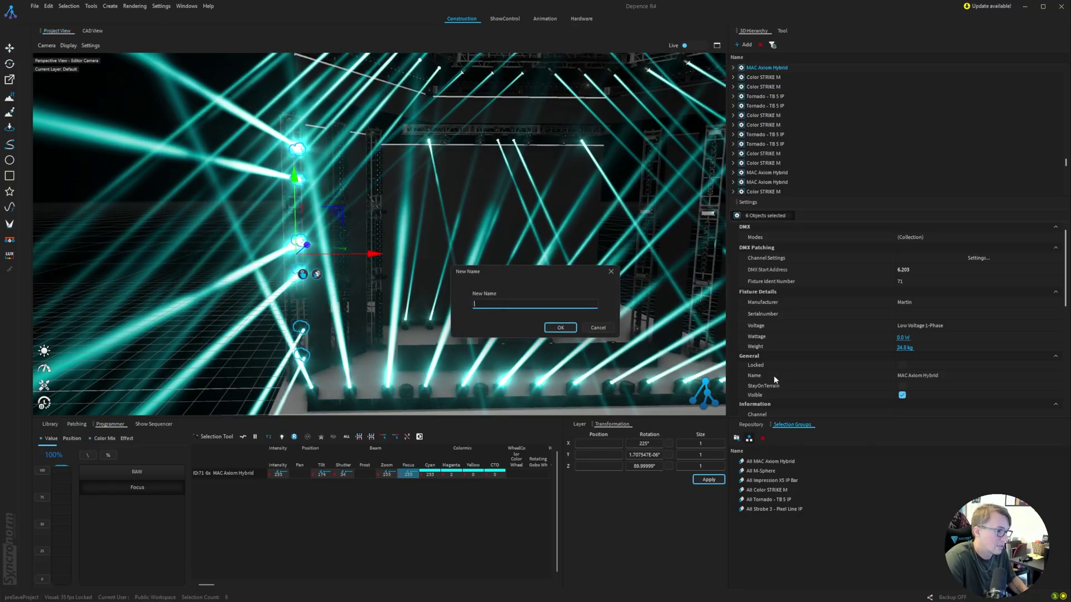
pyautogui.press('BackSpace')
pyautogui.write('AXIOM ')
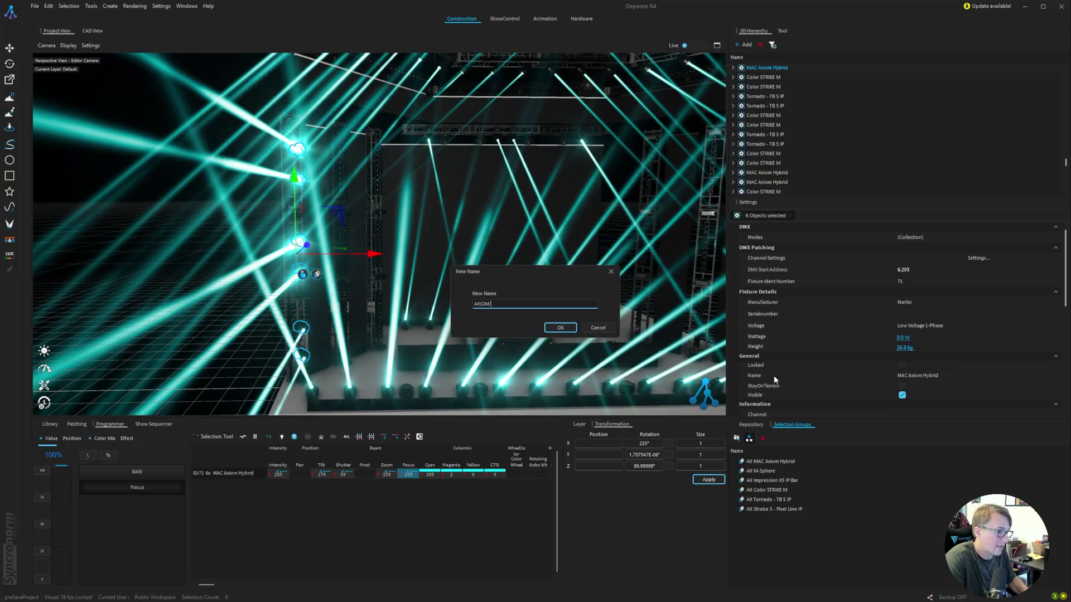
pyautogui.write('- SR TOWER')
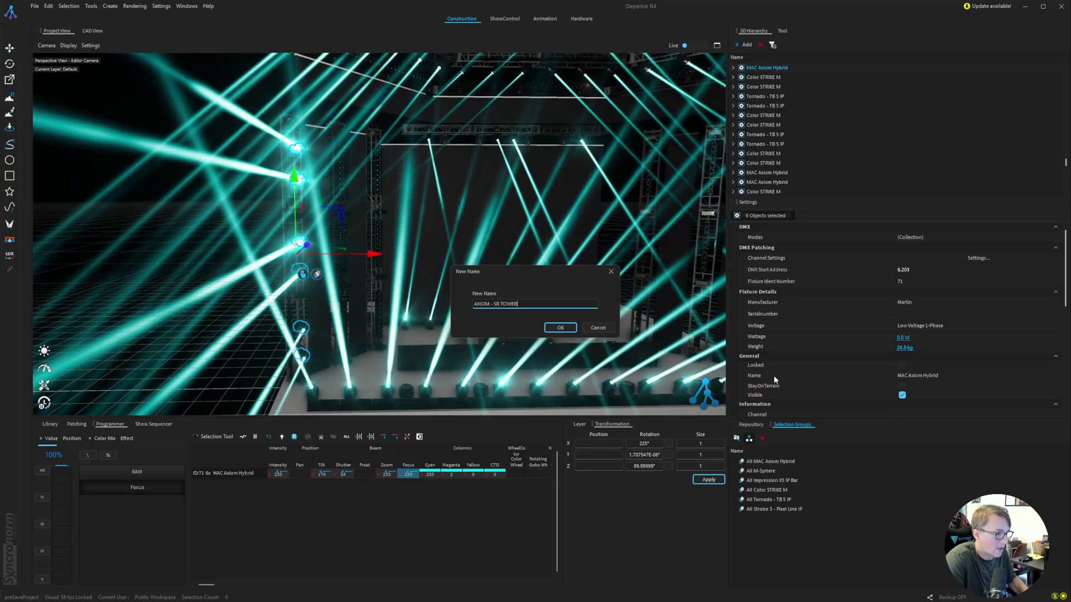
pyautogui.press('Return')
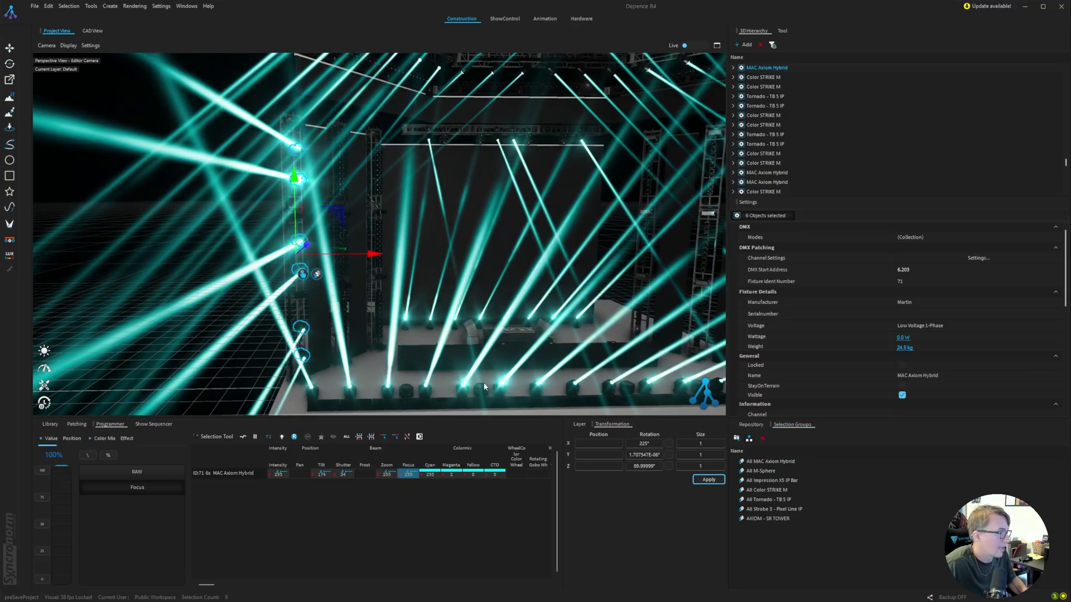
# Step: Recall the AXIOM - SR TOWER group, lower its tilt from 68% to 52%, then deselect
pyautogui.click(192, 247)
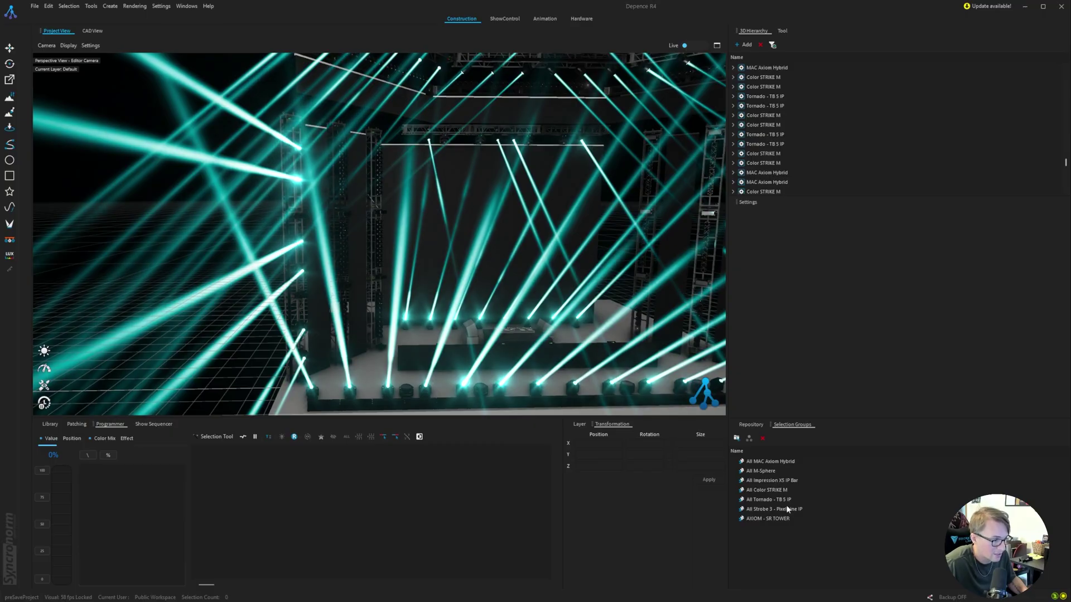
pyautogui.click(780, 520)
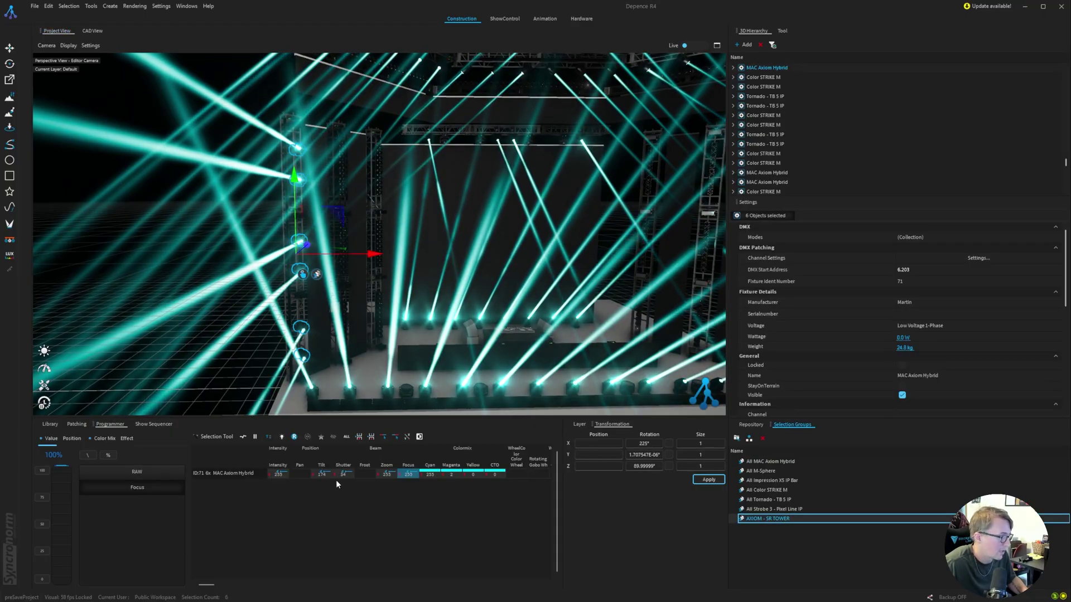
pyautogui.click(321, 473)
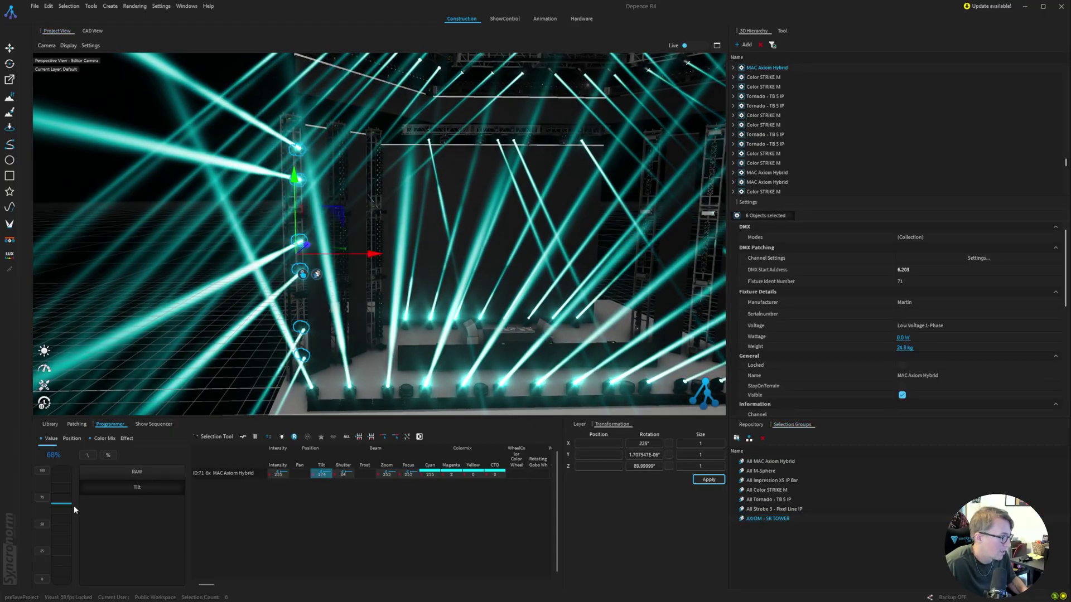
pyautogui.moveTo(74, 507)
pyautogui.mouseDown()
pyautogui.moveTo(69, 526)
pyautogui.moveTo(81, 500)
pyautogui.mouseUp()
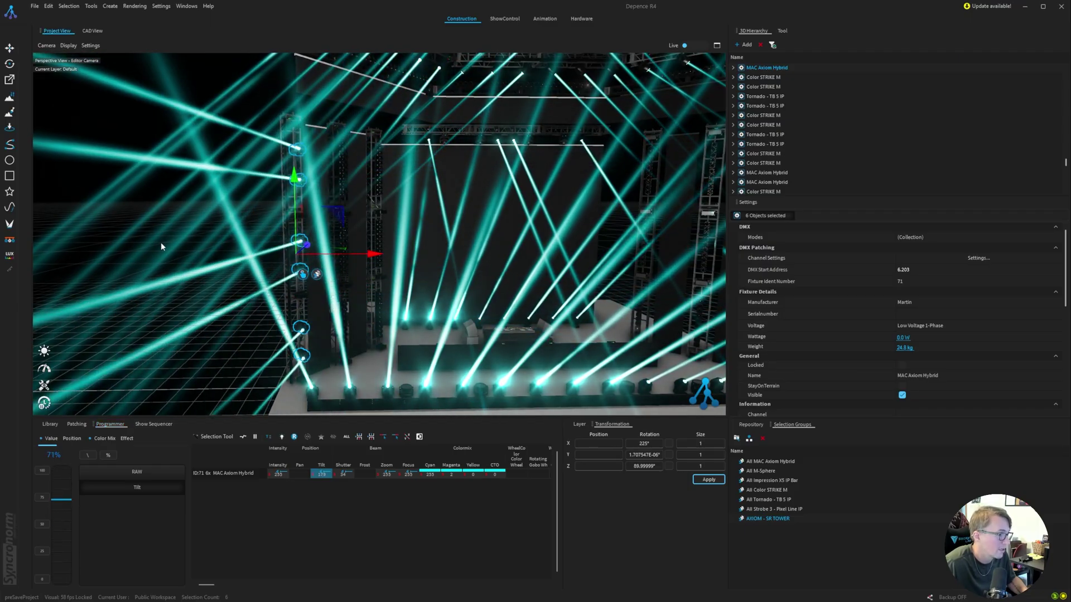
pyautogui.scroll(-5, 133, 247)
pyautogui.scroll(2, 317, 113)
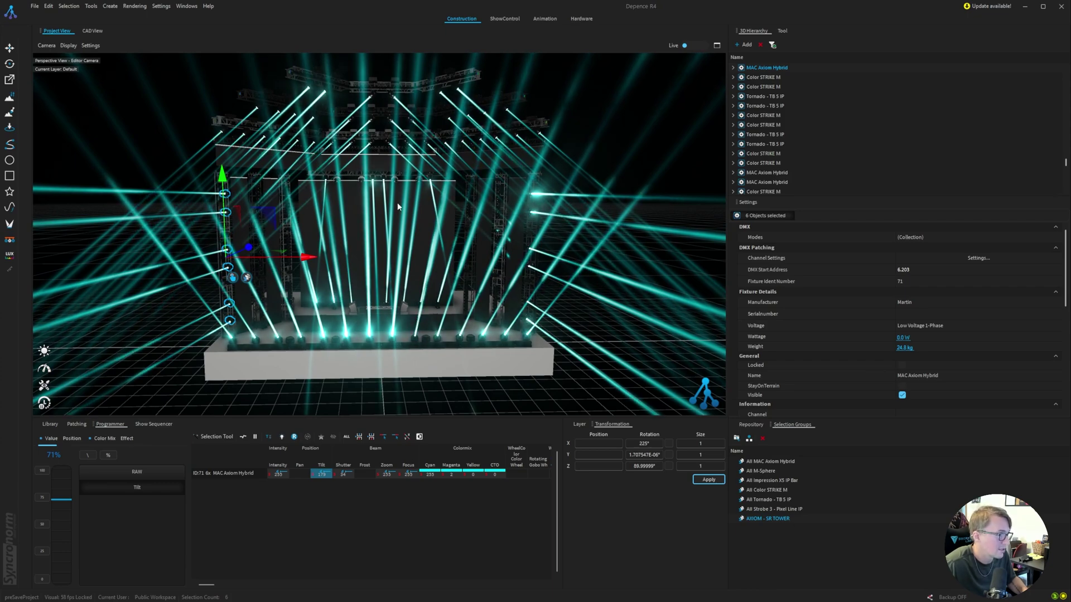
pyautogui.scroll(3, 397, 206)
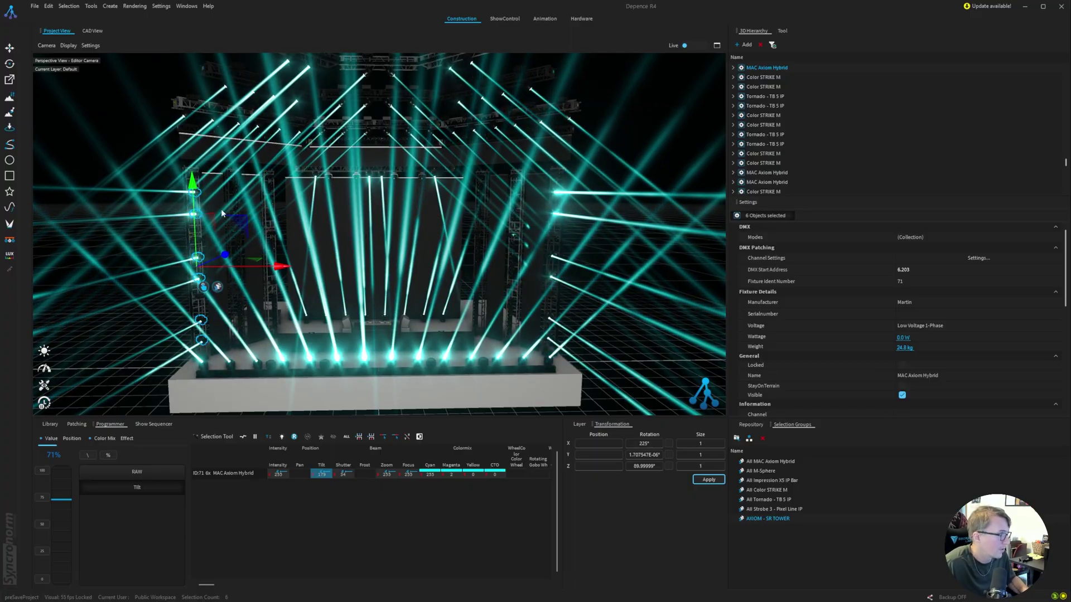
pyautogui.click(128, 358)
# Step: Select all 16 Impression X5 IP Bars, open their shutters, and raise the dimmer to full
pyautogui.scroll(-1, 387, 354)
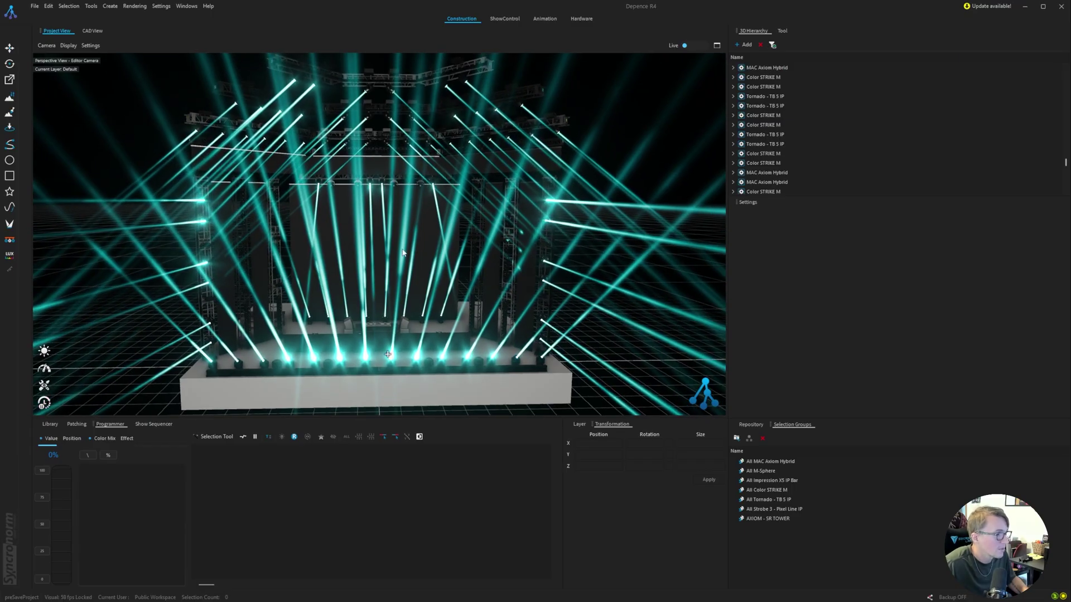
pyautogui.scroll(-1, 330, 255)
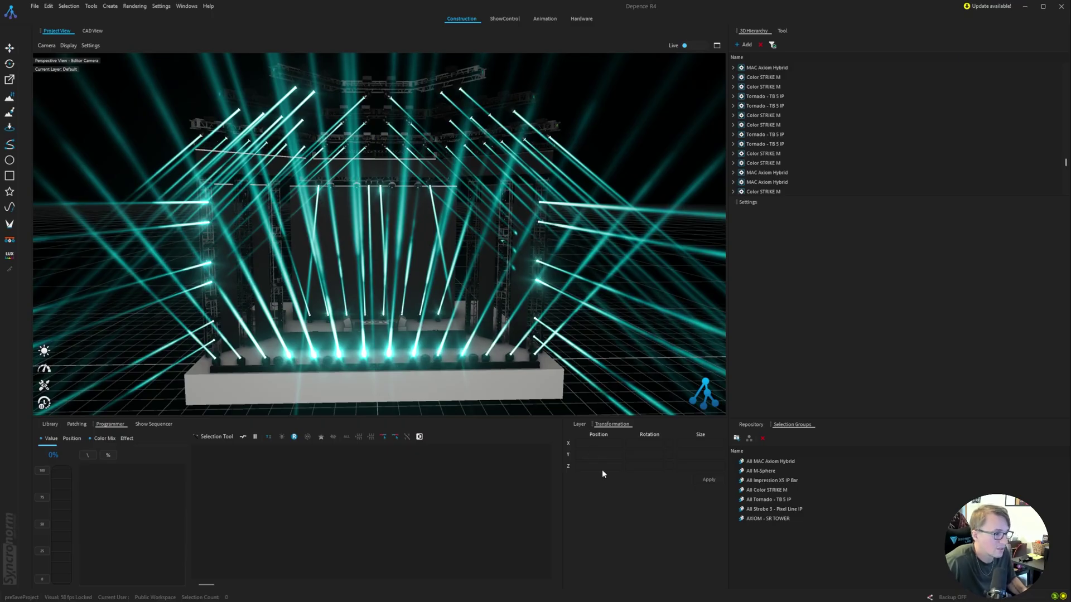
pyautogui.click(789, 481)
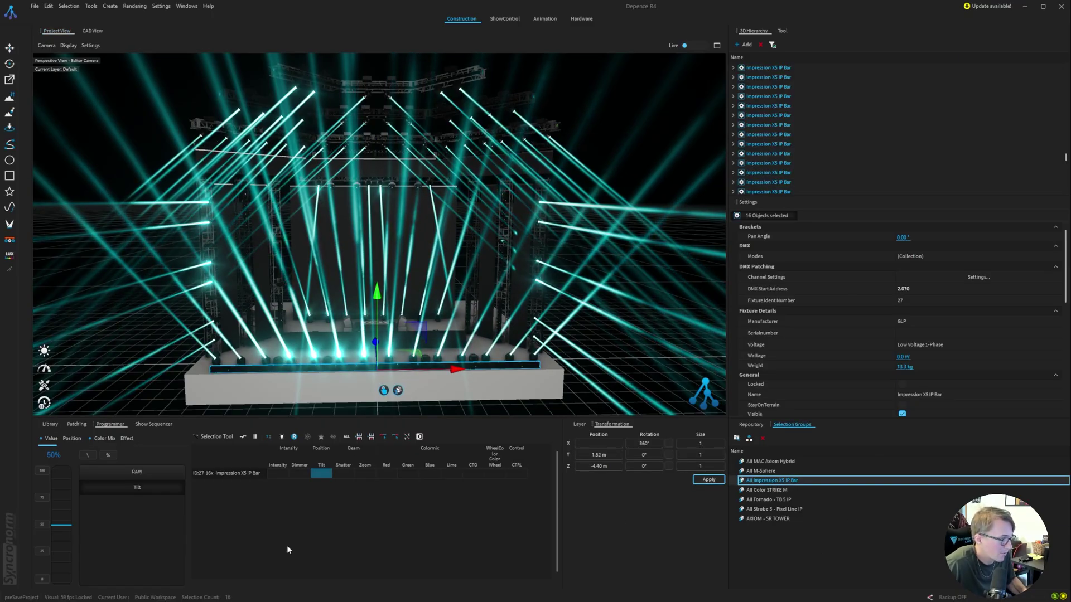
pyautogui.click(345, 475)
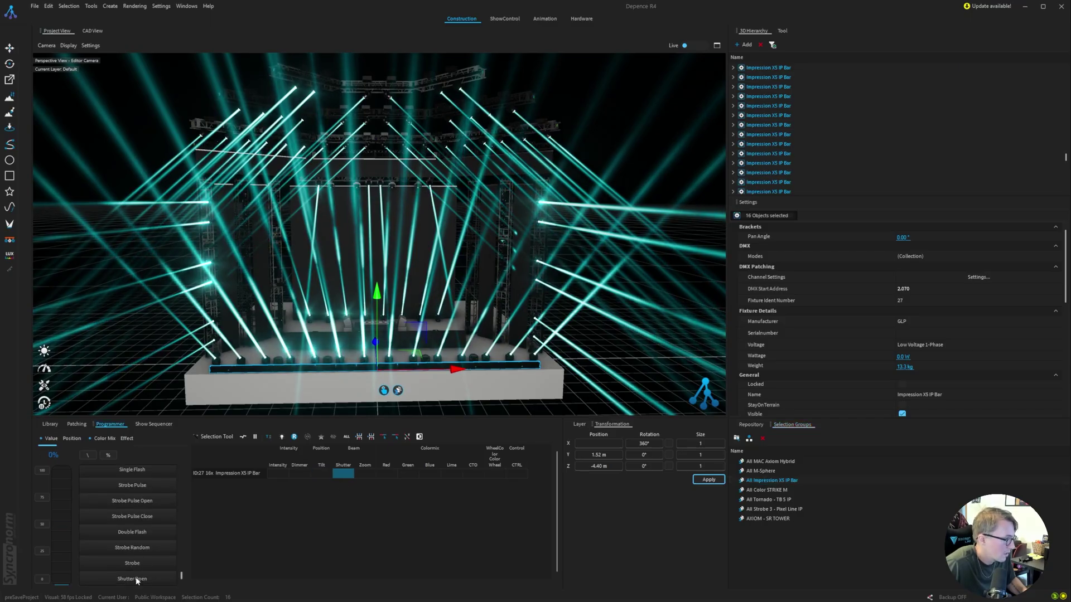
pyautogui.click(136, 581)
pyautogui.click(279, 472)
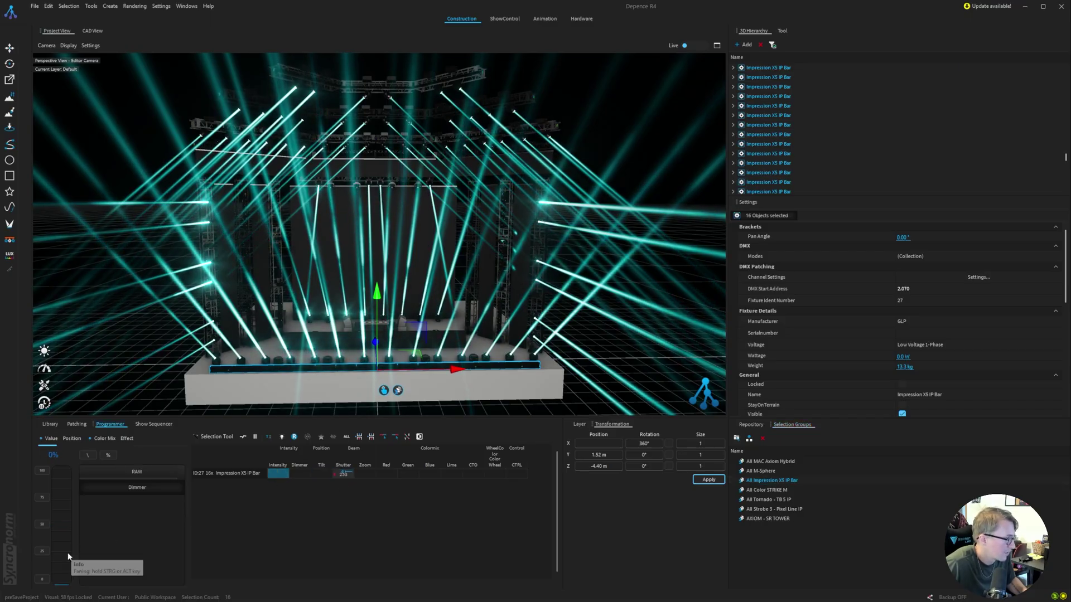
pyautogui.click(292, 475)
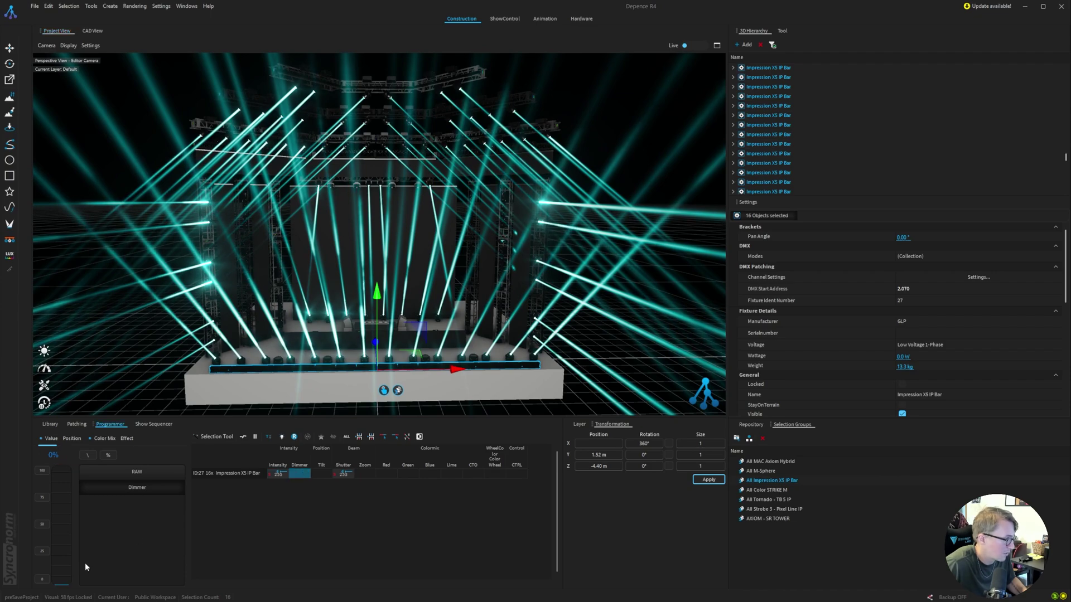
pyautogui.moveTo(85, 567); pyautogui.dragTo(86, 415)
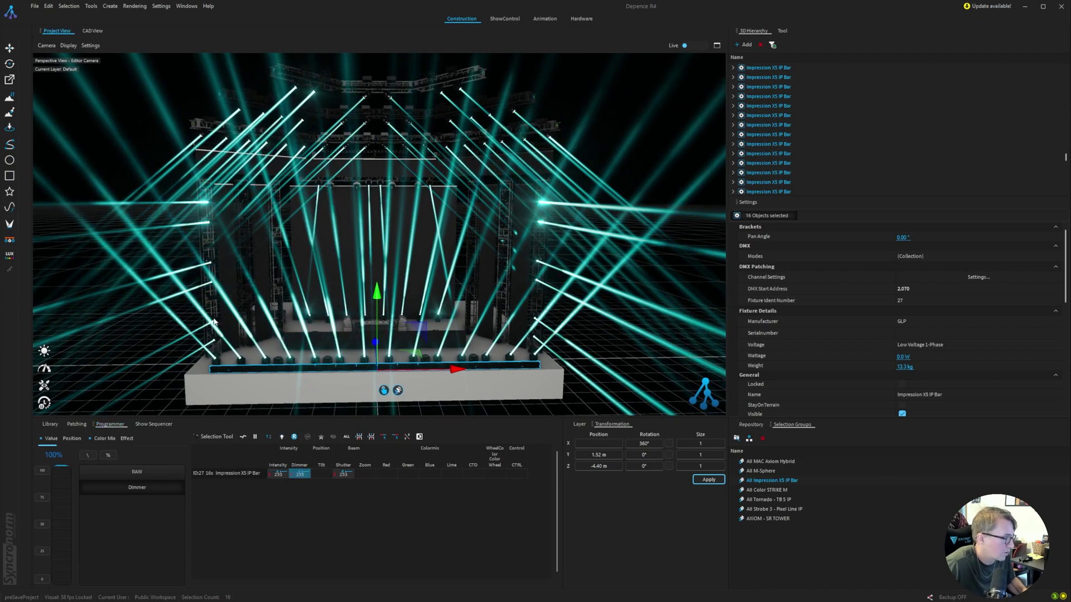
# Step: Colour the X5 bars magenta, tilt them down to about 21%, dim them low, and deselect
pyautogui.click(105, 440)
pyautogui.click(125, 469)
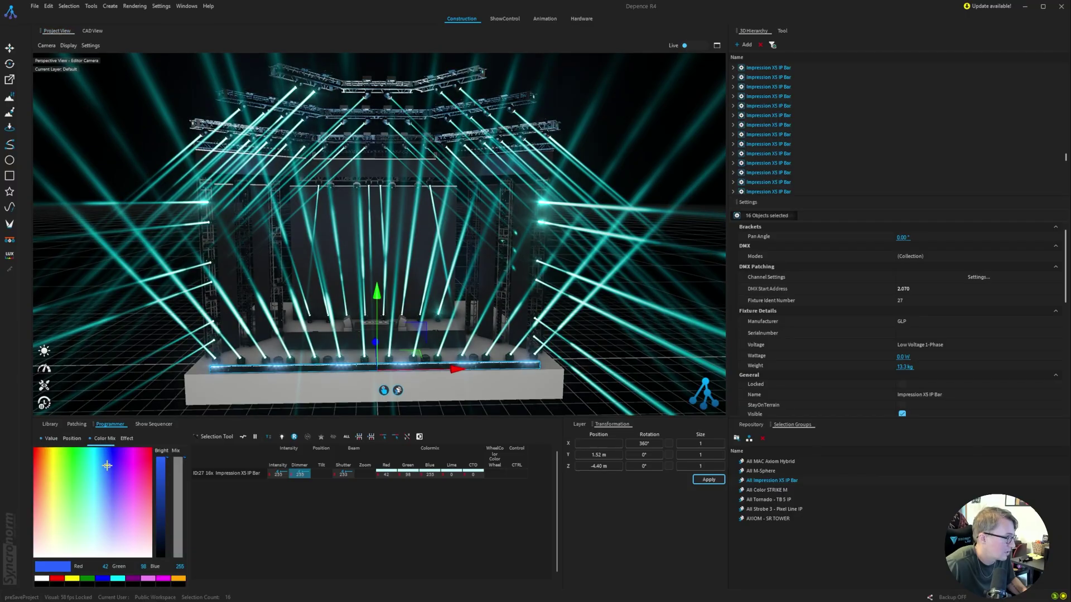
pyautogui.moveTo(125, 468)
pyautogui.mouseDown()
pyautogui.moveTo(134, 453)
pyautogui.moveTo(121, 434)
pyautogui.mouseUp()
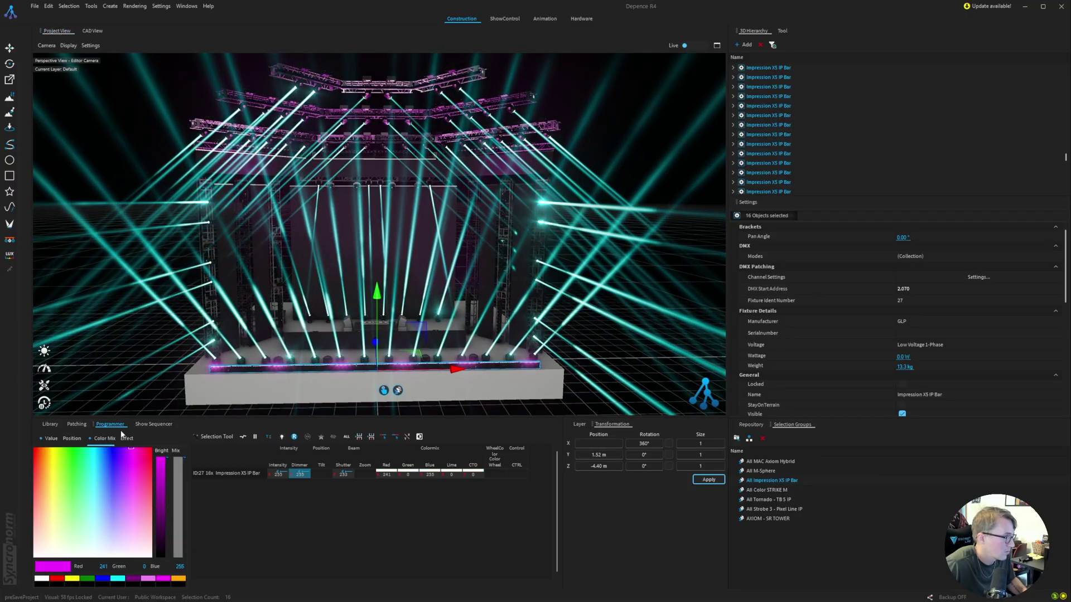
pyautogui.click(322, 474)
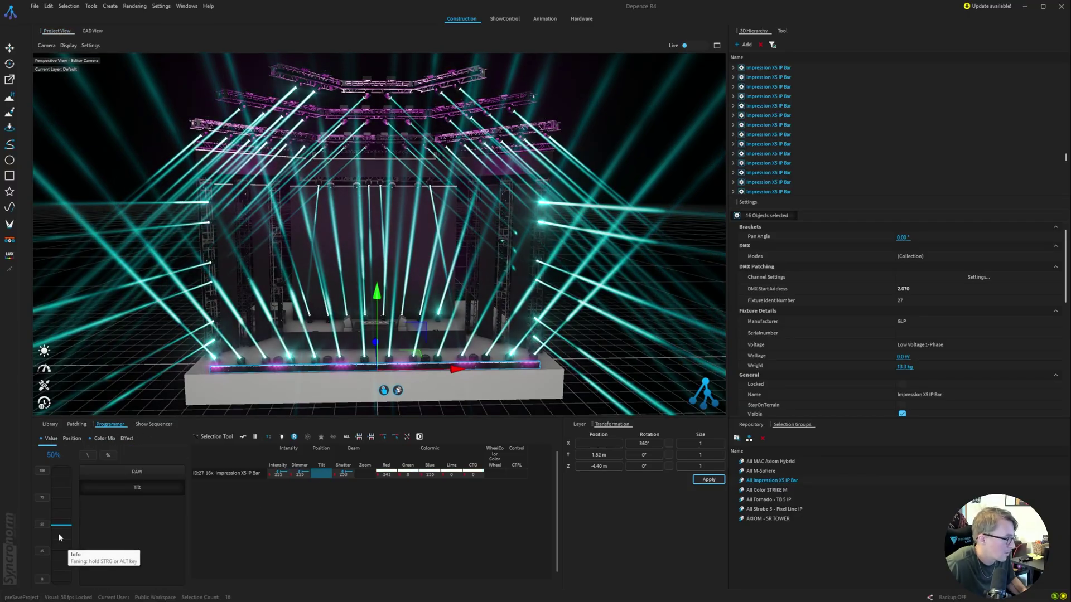
pyautogui.moveTo(59, 536); pyautogui.dragTo(67, 574)
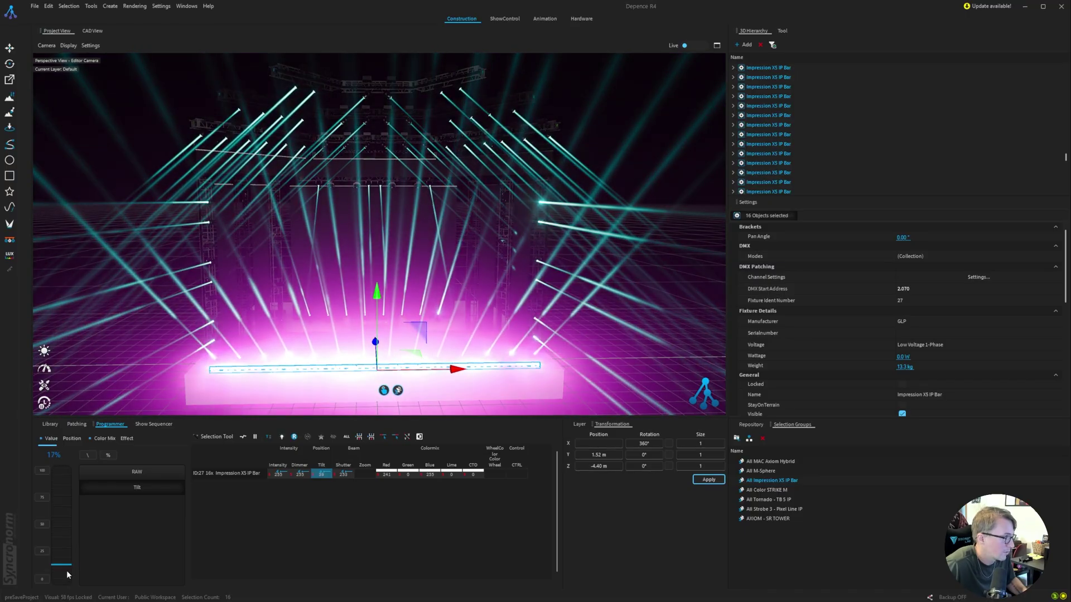
pyautogui.click(278, 474)
pyautogui.moveTo(62, 481); pyautogui.dragTo(68, 580)
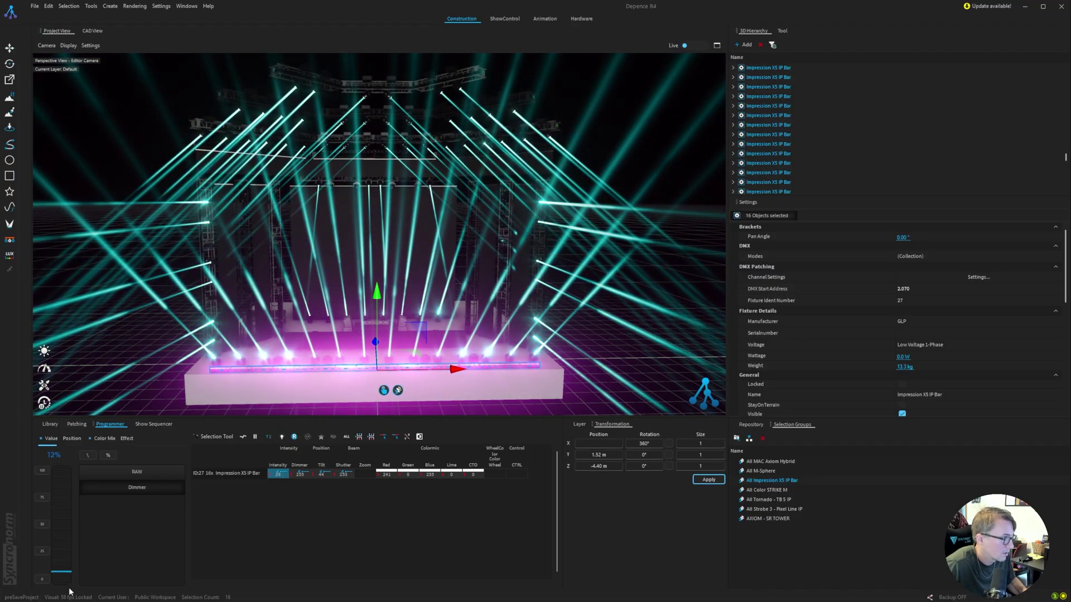
pyautogui.click(195, 327)
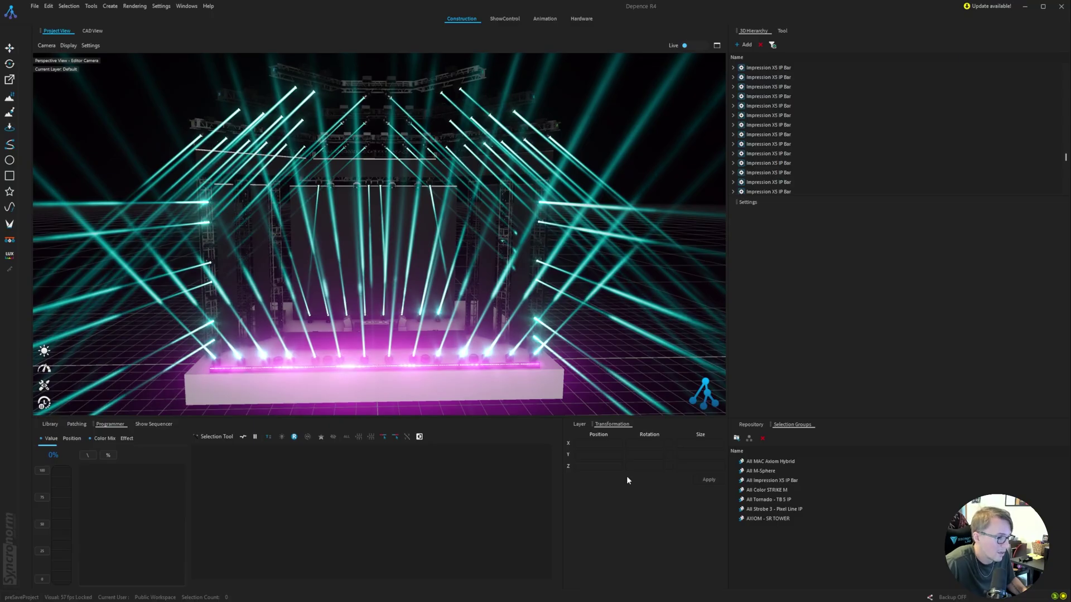
# Step: Set all 54 Strobe 3 - Pixel Line IP fixtures to full intensity in magenta
pyautogui.click(778, 509)
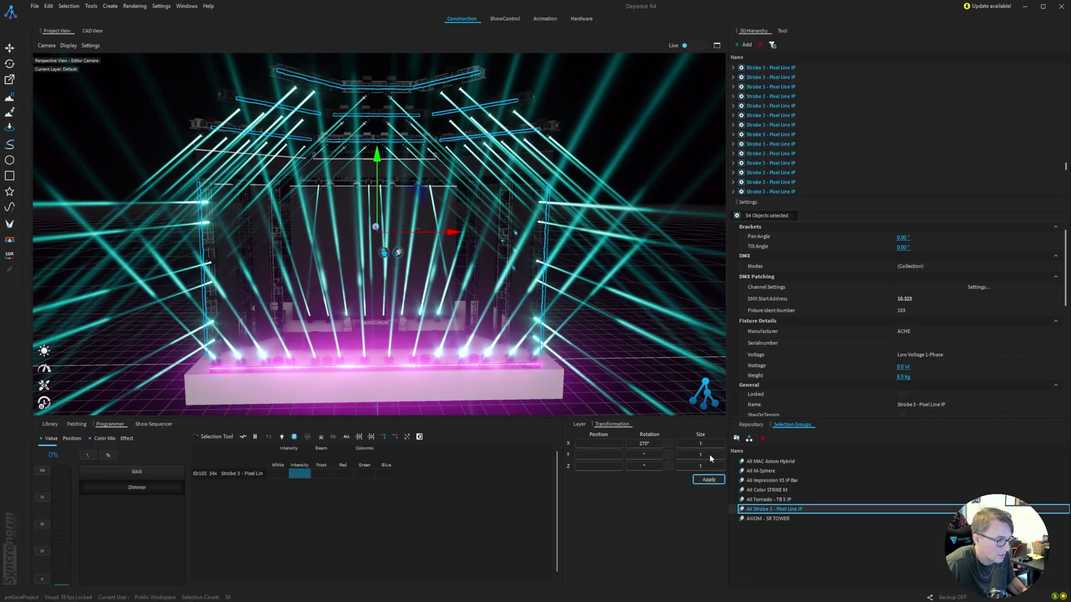
pyautogui.click(298, 477)
pyautogui.moveTo(58, 551); pyautogui.dragTo(62, 469)
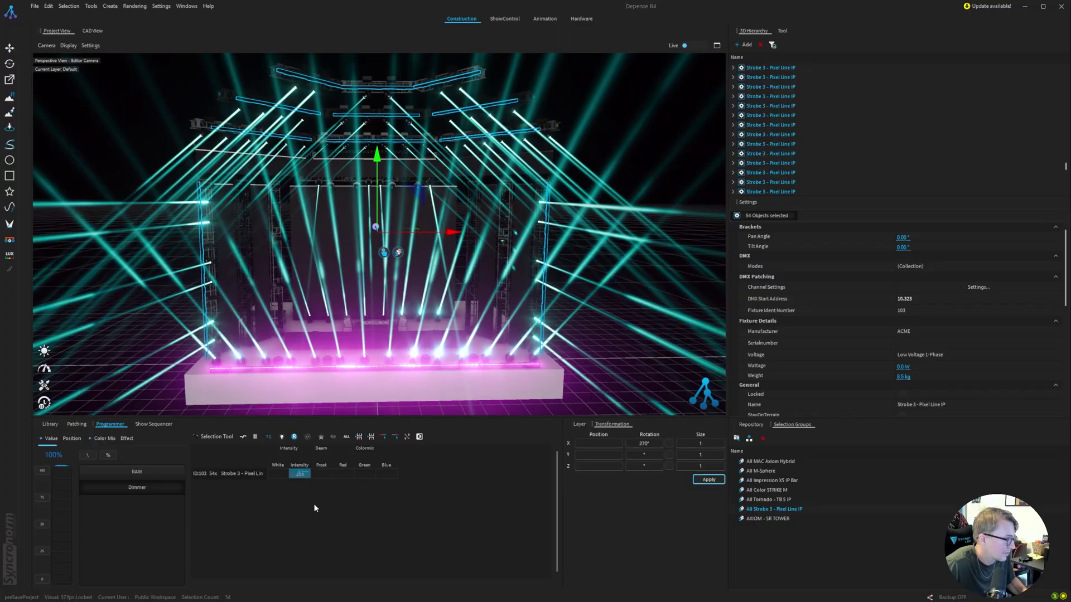
pyautogui.click(103, 439)
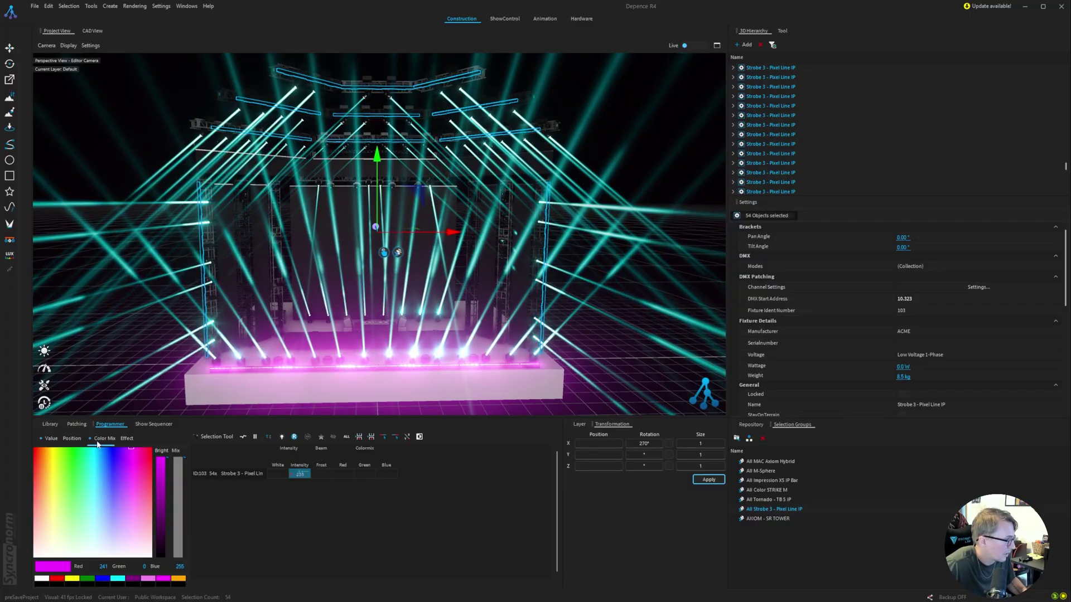
pyautogui.click(130, 449)
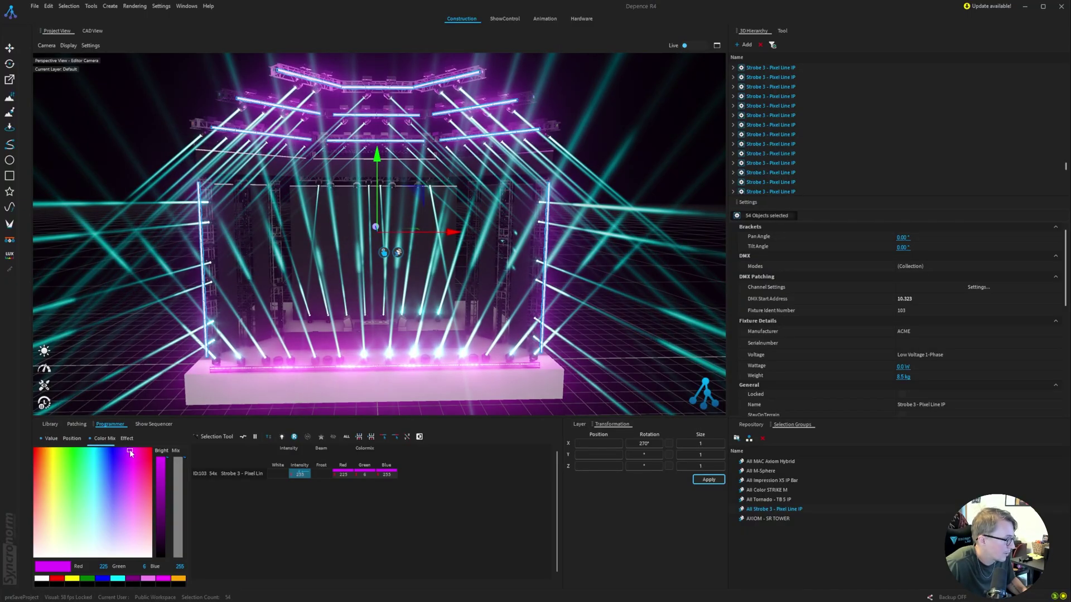
# Step: Darken the scene's ambient light
pyautogui.scroll(-5, 276, 144)
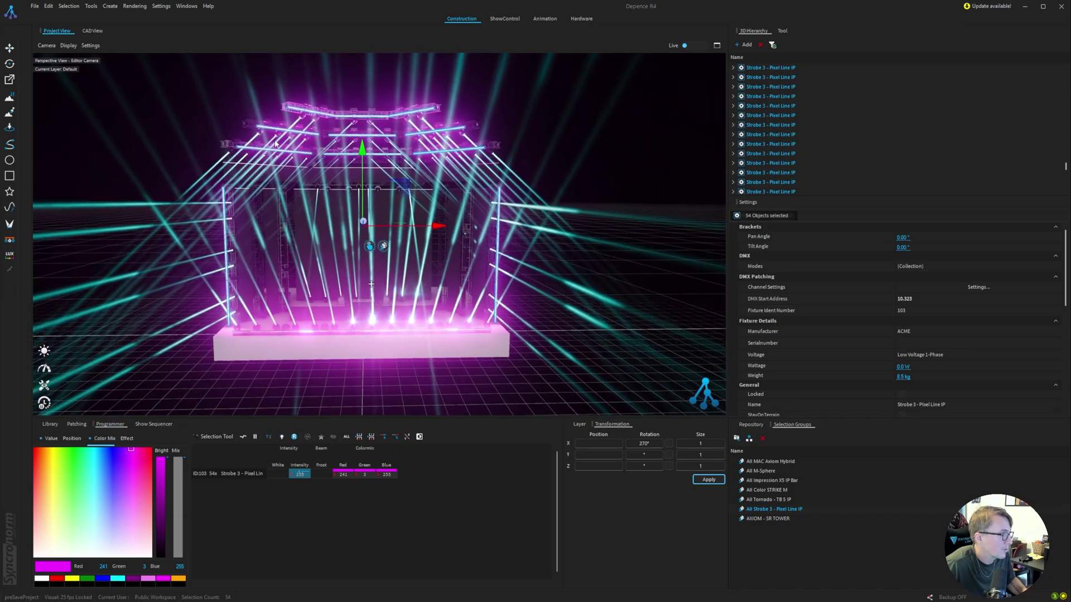
pyautogui.scroll(1, 275, 144)
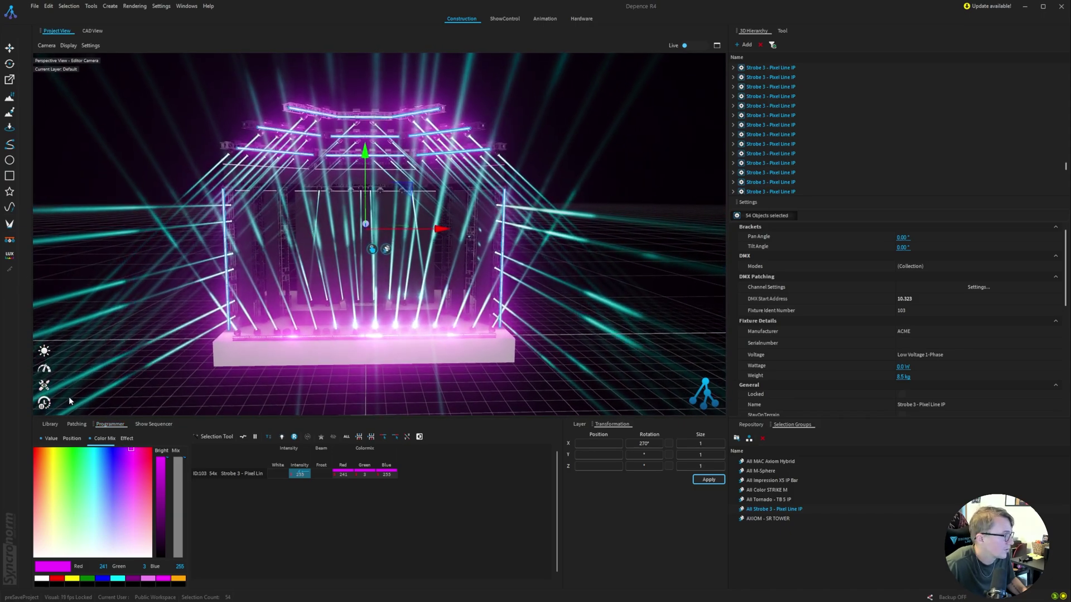
pyautogui.click(49, 352)
pyautogui.moveTo(106, 352); pyautogui.dragTo(85, 357)
# Step: Deselect the strobes, check the Windows menu, and orbit to view the rig from the side
pyautogui.click(189, 91)
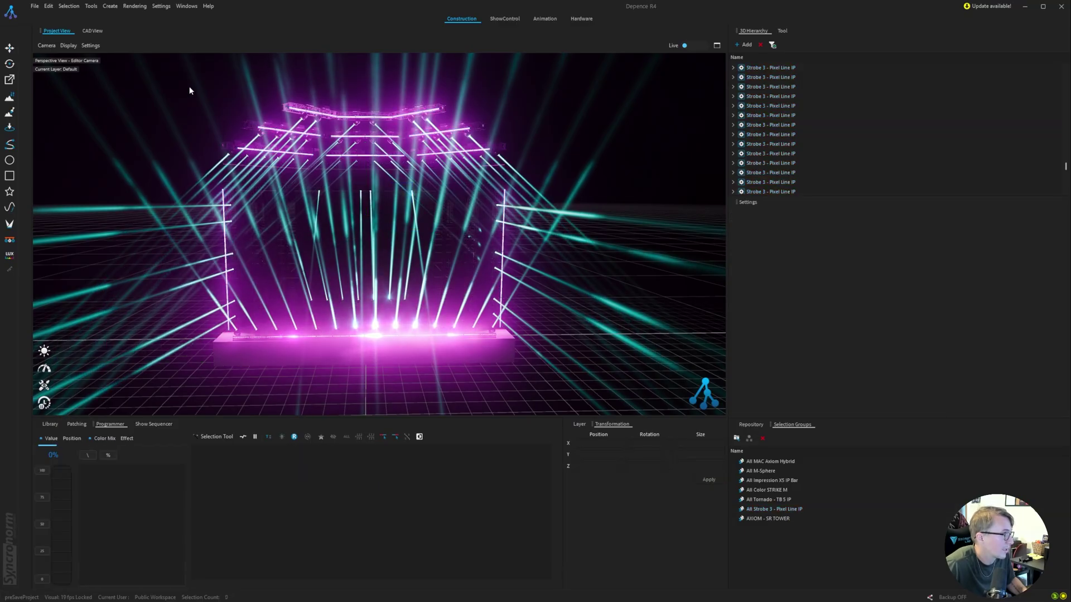
pyautogui.click(179, 7)
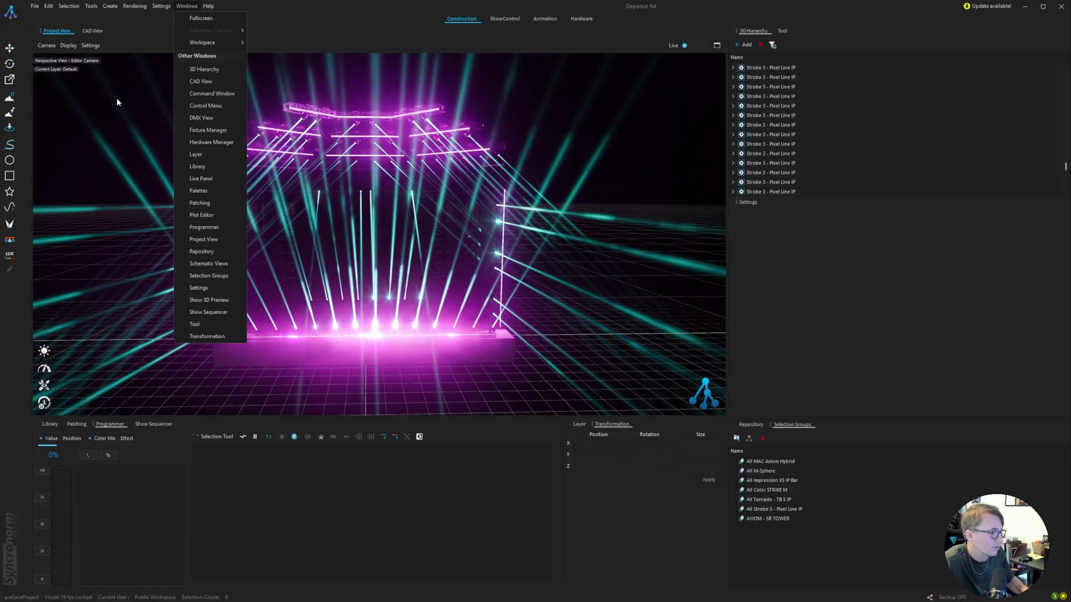
pyautogui.click(116, 127)
pyautogui.moveTo(491, 321)
pyautogui.mouseDown(button='middle')
pyautogui.moveTo(504, 322)
pyautogui.moveTo(420, 314)
pyautogui.moveTo(472, 318)
pyautogui.mouseUp(button='middle')
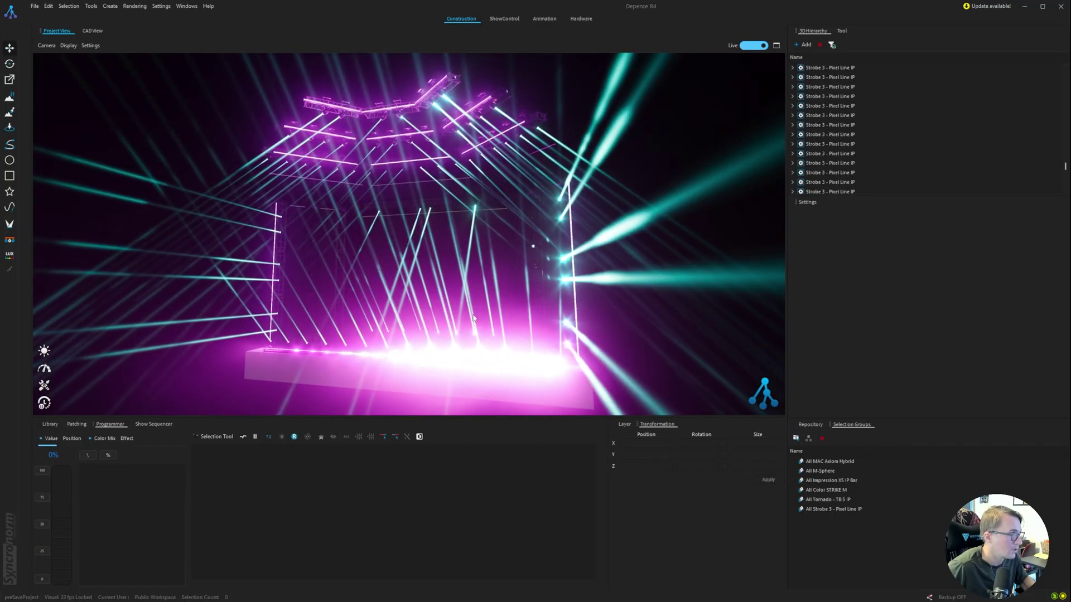